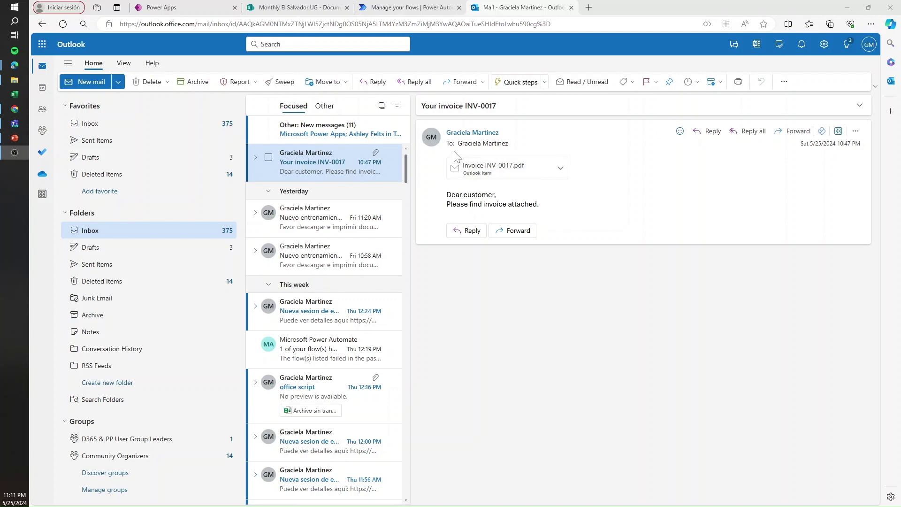
Open the Invoice INV-0017.pdf item attached to the Your invoice INV-0017 email in preview
{"action": "left_click", "coordinate": [485, 174]}
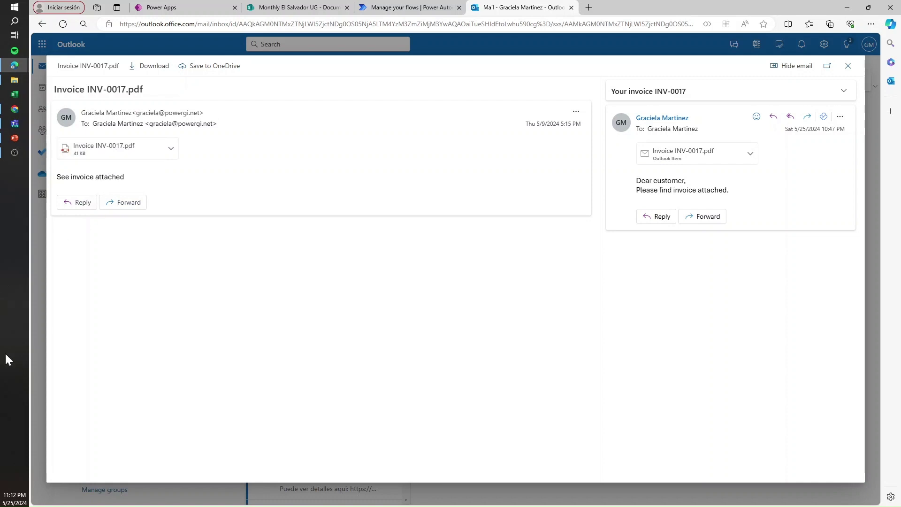
Start a new automated cloud flow using the When a new email arrives (V3) trigger
{"action": "left_click", "coordinate": [413, 7]}
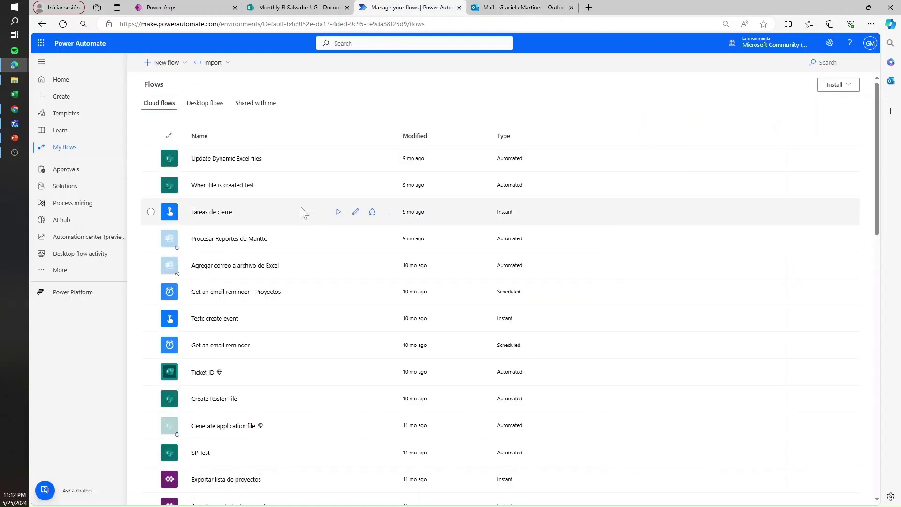
{"action": "left_click", "coordinate": [175, 63]}
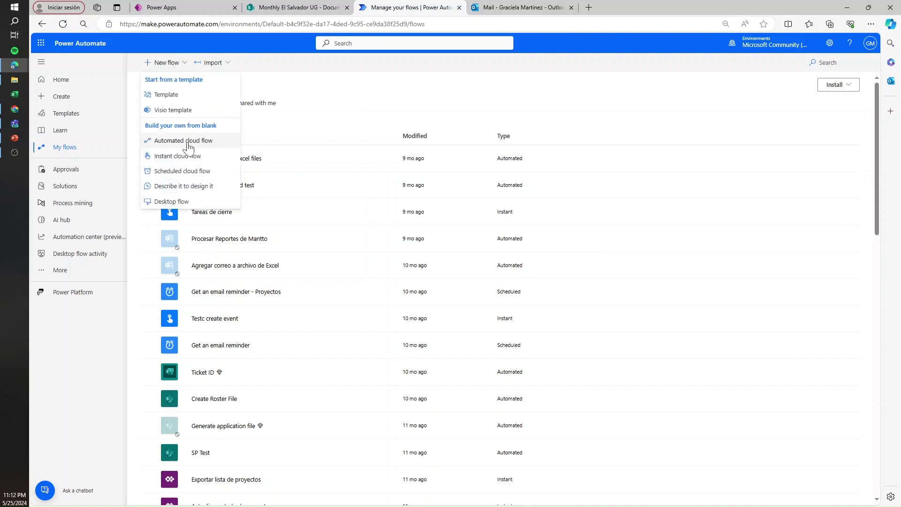
{"action": "left_click", "coordinate": [199, 148]}
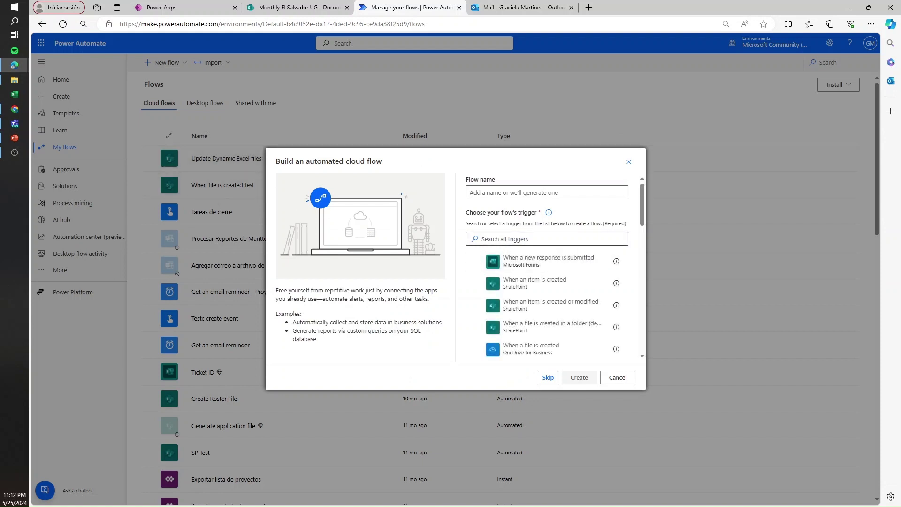
{"action": "left_click", "coordinate": [547, 239]}
{"action": "type", "text": "when"}
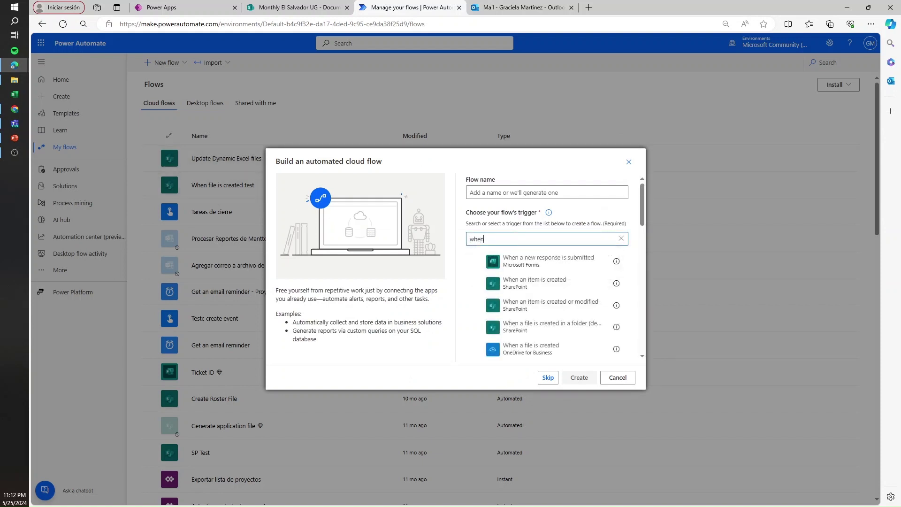
{"action": "type", "text": " email4"}
{"action": "key", "text": "BackSpace"}
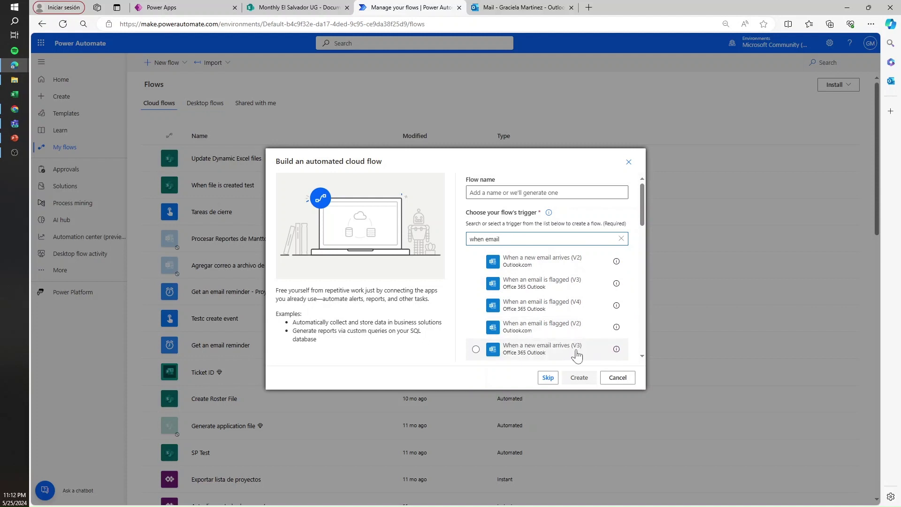
{"action": "left_click", "coordinate": [544, 349]}
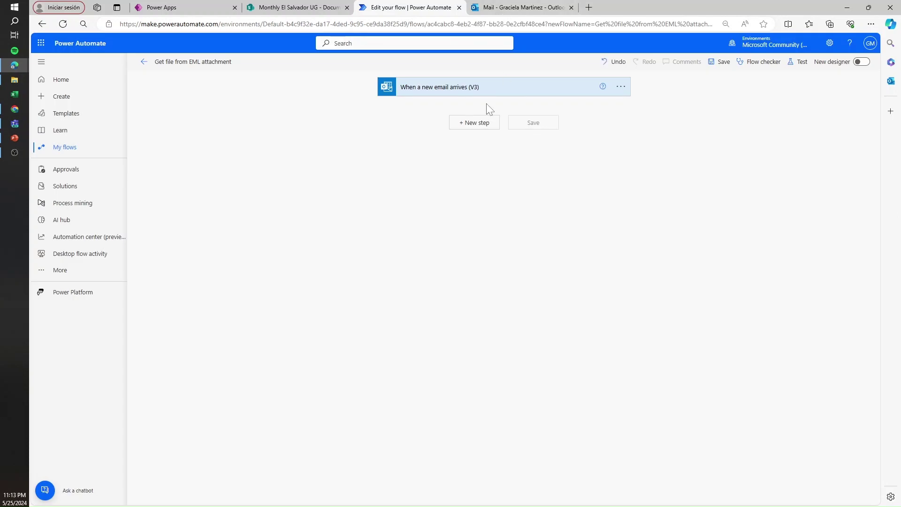
Set the email trigger's Folder to Inbox
{"action": "left_click", "coordinate": [496, 94]}
{"action": "left_click", "coordinate": [618, 107]}
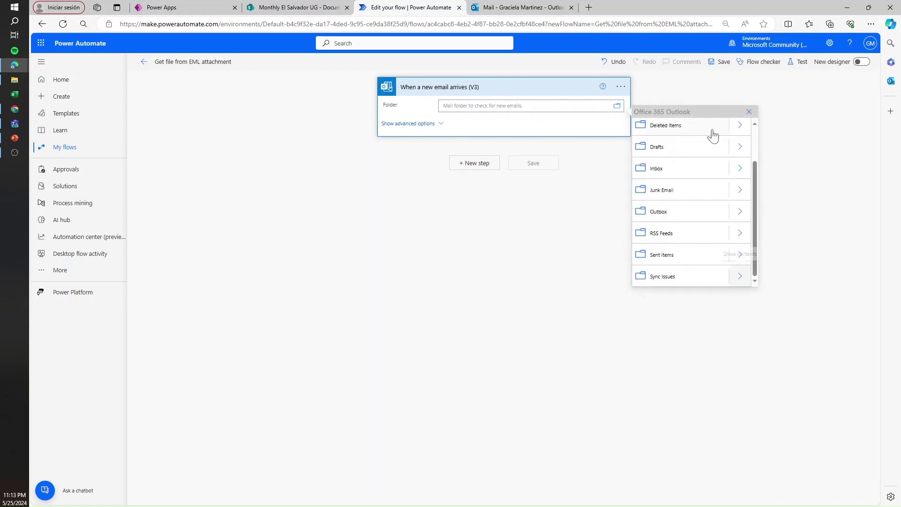
{"action": "left_click", "coordinate": [623, 165]}
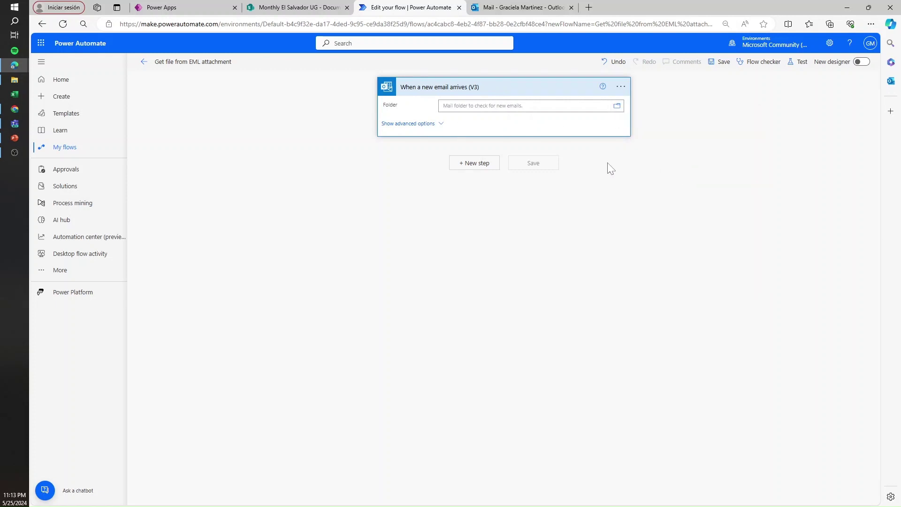
Set the trigger's Subject Filter to 'Your invoice INV', taken from the invoice email's subject
{"action": "left_click", "coordinate": [408, 124]}
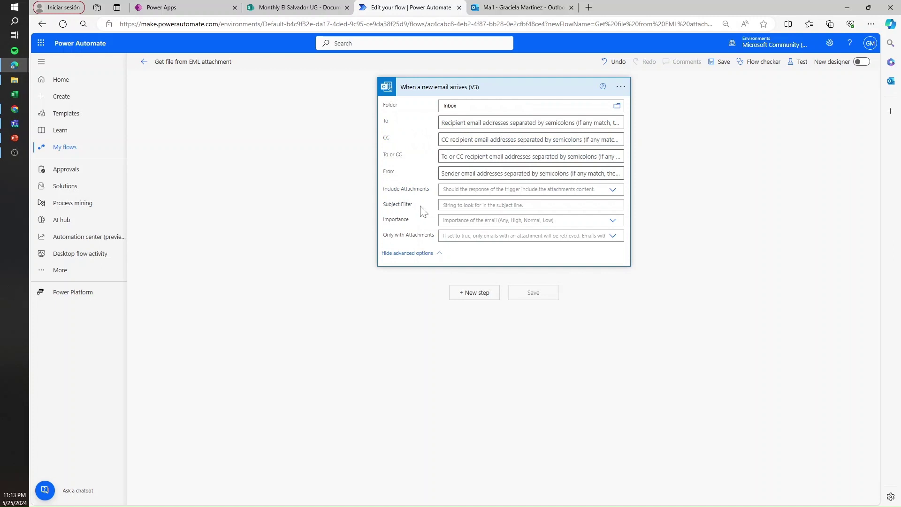
{"action": "left_click", "coordinate": [512, 9]}
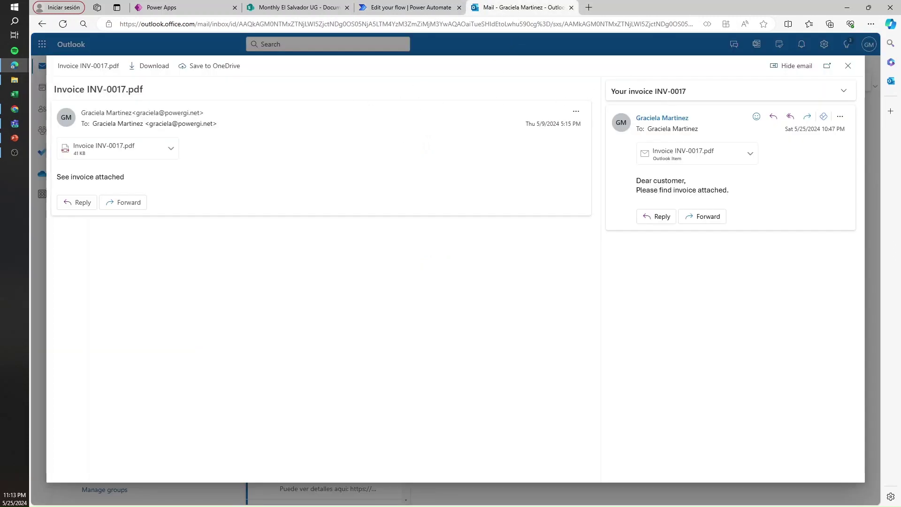
{"action": "left_click_drag", "start_coordinate": [668, 92], "coordinate": [609, 96]}
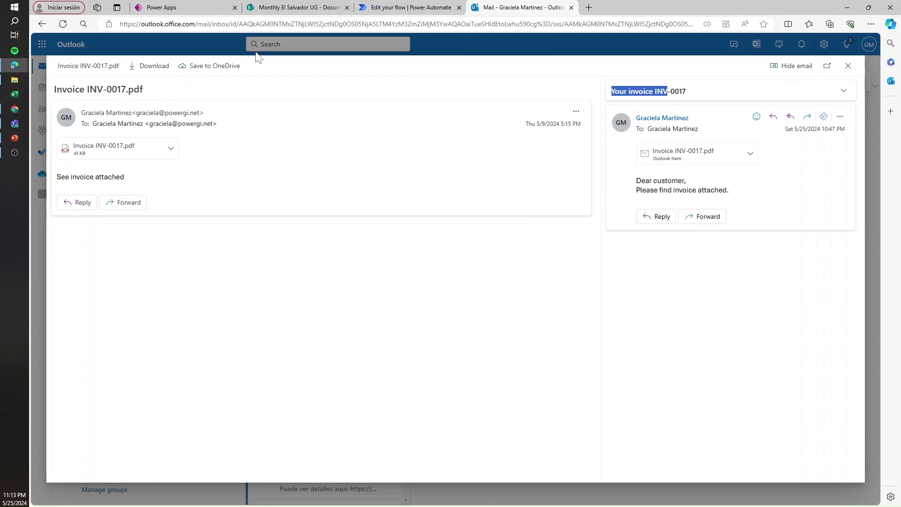
{"action": "left_click", "coordinate": [408, 7]}
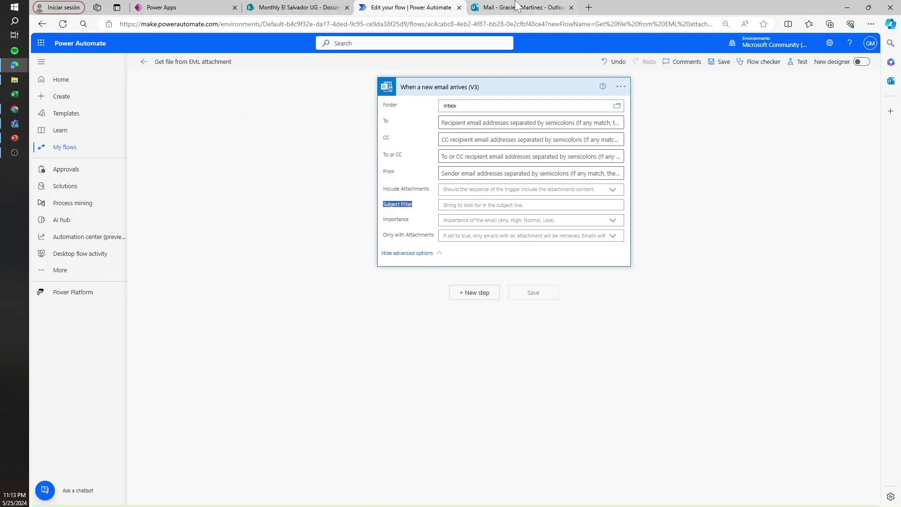
{"action": "left_click", "coordinate": [504, 7]}
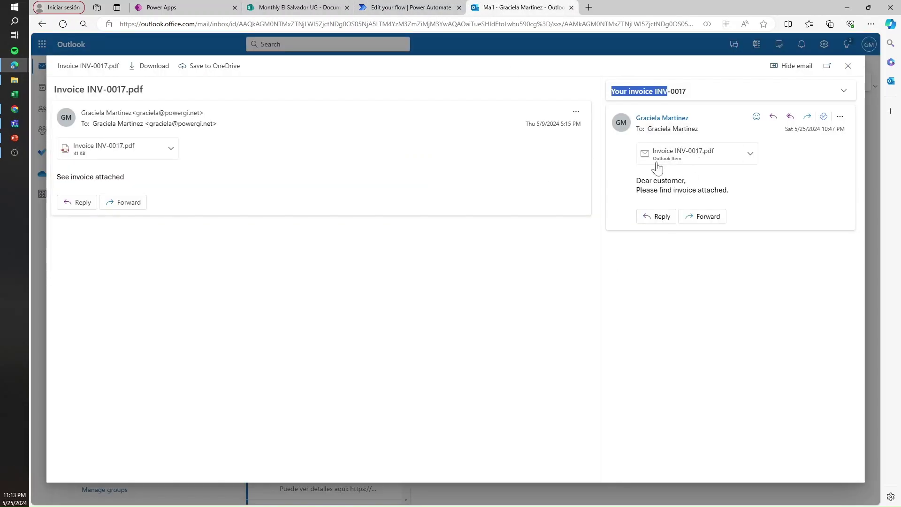
{"action": "left_click", "coordinate": [414, 7]}
{"action": "left_click", "coordinate": [531, 205]}
{"action": "type", "text": "Your invoice INV"}
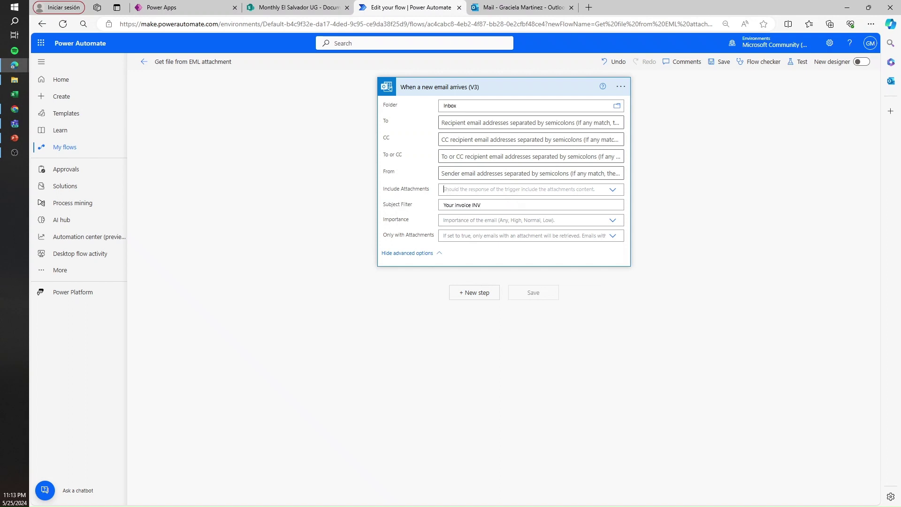
Set both Include Attachments and Only with Attachments to Yes
{"action": "left_click", "coordinate": [448, 209]}
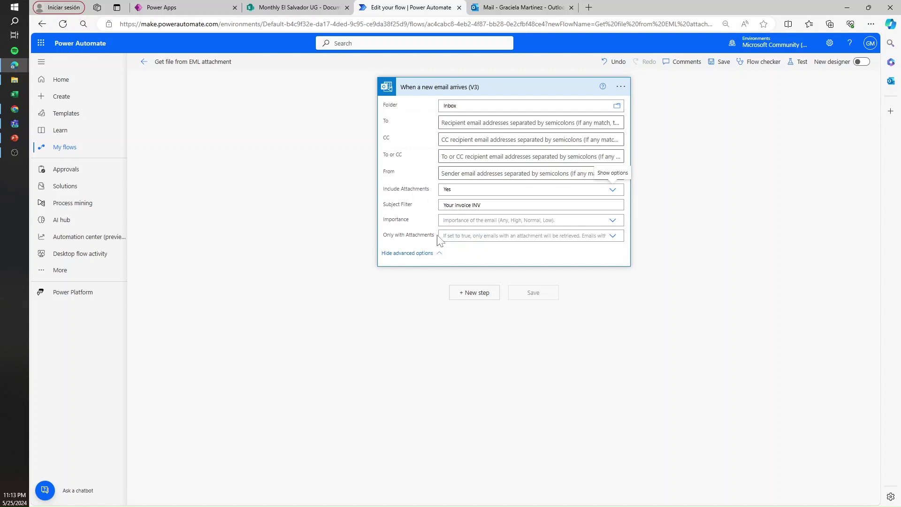
{"action": "left_click", "coordinate": [516, 236]}
{"action": "left_click", "coordinate": [457, 253]}
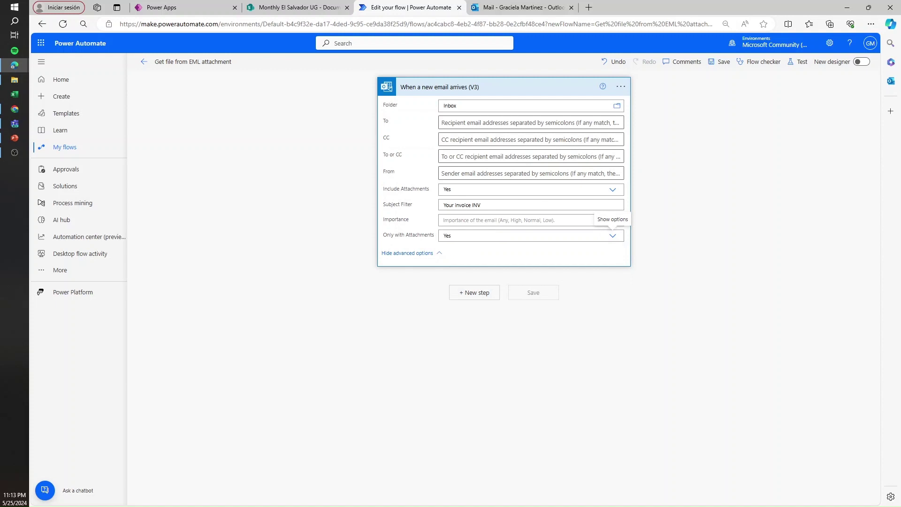
{"action": "key", "text": "alt+Tab"}
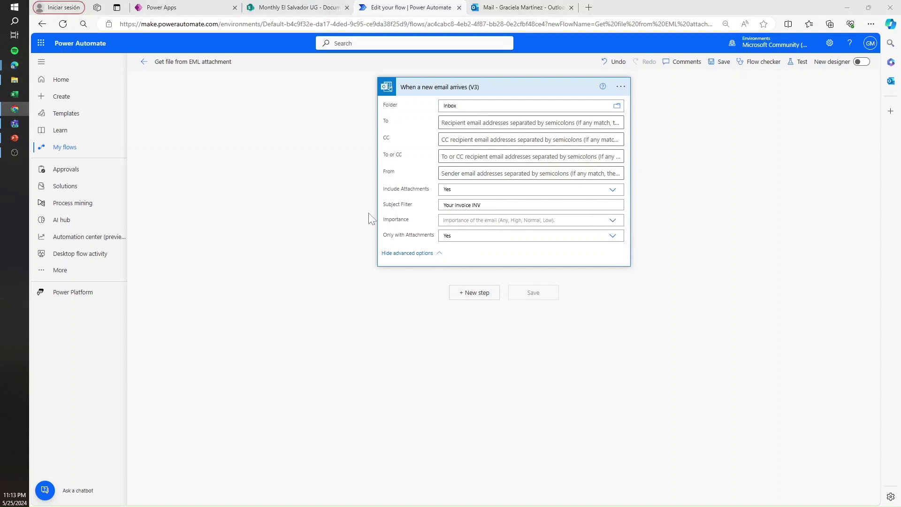
Add the Office 365 Outlook Send an HTTP request action below the email trigger
{"action": "left_click", "coordinate": [474, 295]}
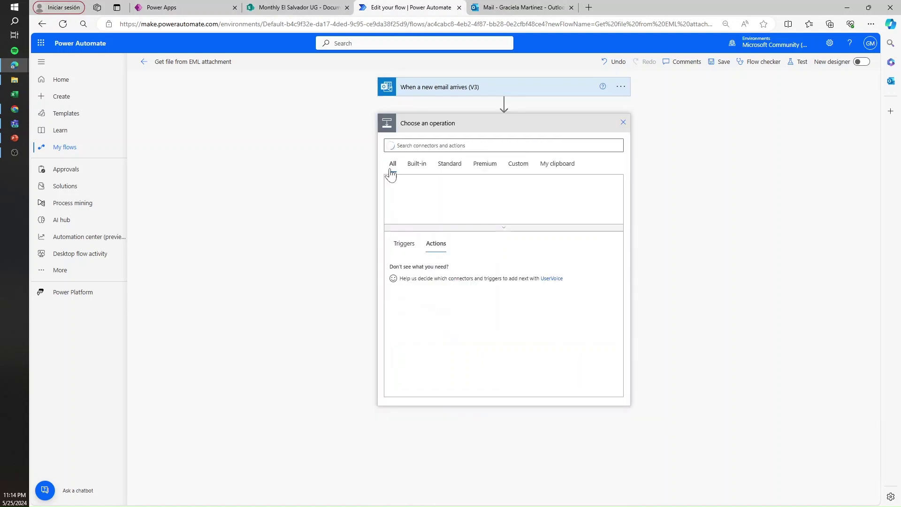
{"action": "type", "text": "htt"}
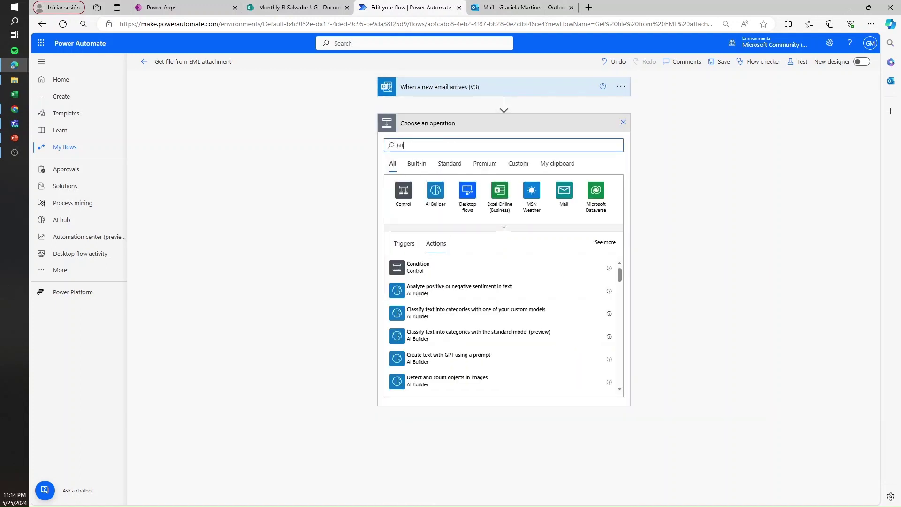
{"action": "type", "text": "p"}
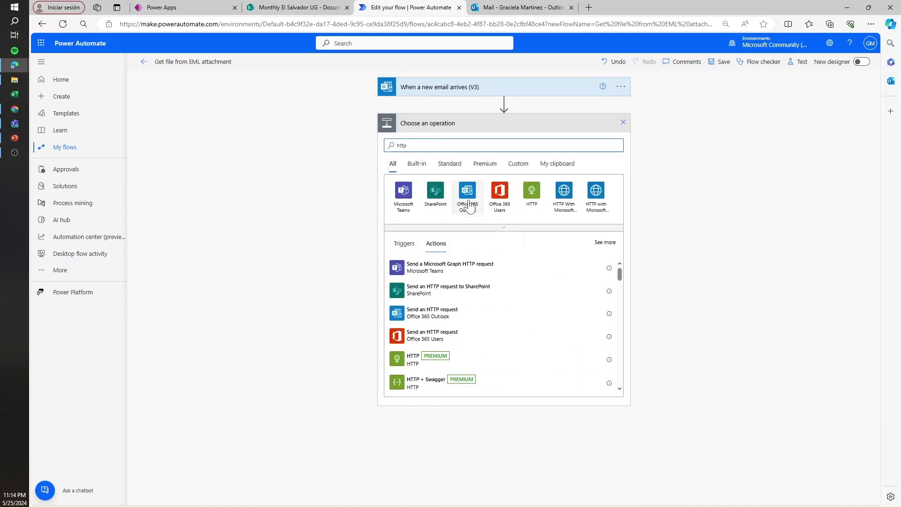
{"action": "left_click", "coordinate": [469, 206]}
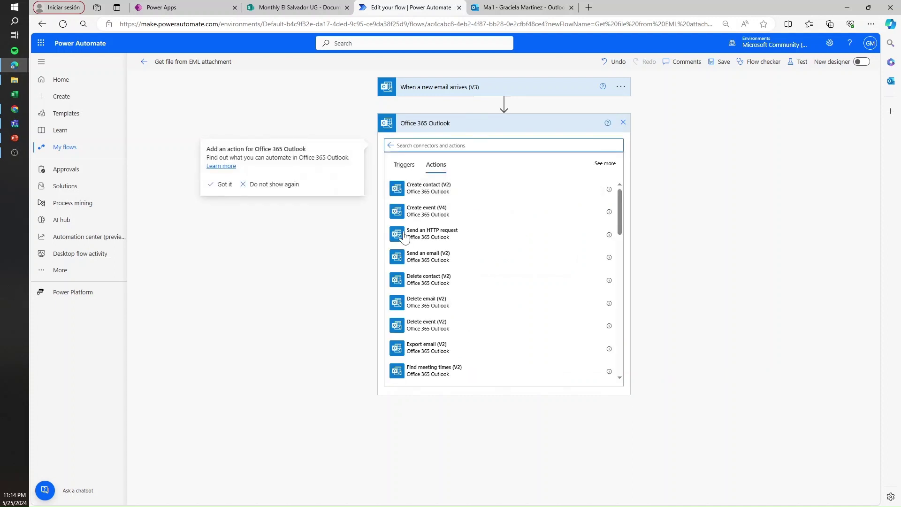
{"action": "left_click", "coordinate": [406, 234]}
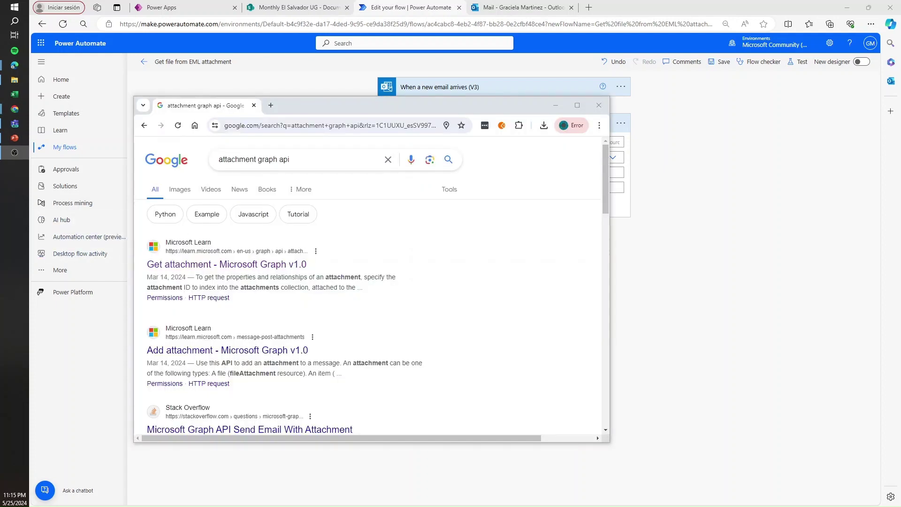
Read the attachment request URL examples on the Get attachment - Microsoft Graph v1.0 page
{"action": "scroll", "coordinate": [295, 303], "scroll_direction": "down", "scroll_amount": 4}
{"action": "scroll", "coordinate": [230, 197], "scroll_direction": "up", "scroll_amount": 4}
{"action": "left_click", "coordinate": [281, 266]}
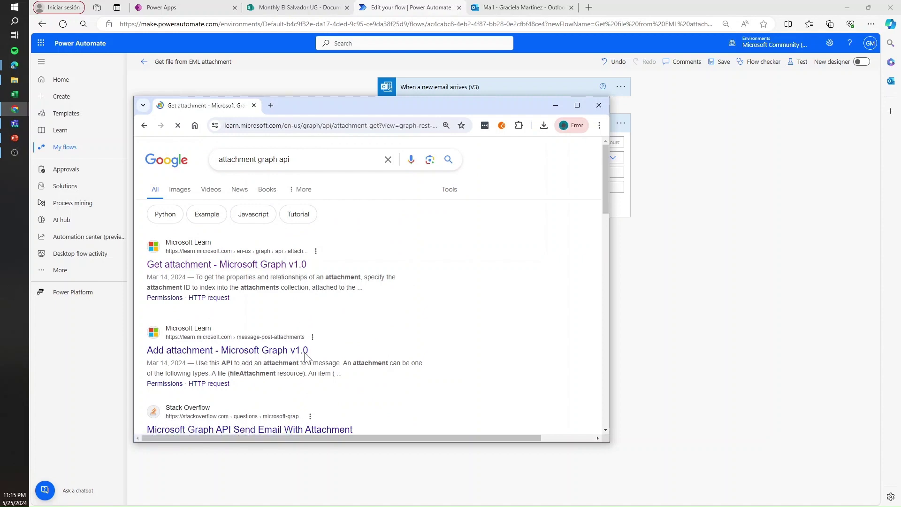
{"action": "scroll", "coordinate": [418, 308], "scroll_direction": "down", "scroll_amount": 9}
{"action": "scroll", "coordinate": [419, 305], "scroll_direction": "down", "scroll_amount": 10}
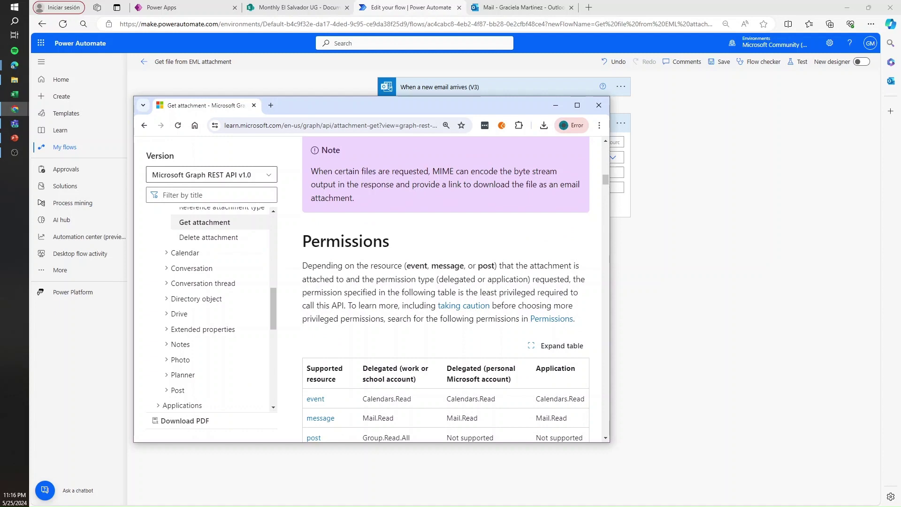
{"action": "scroll", "coordinate": [378, 331], "scroll_direction": "down", "scroll_amount": 10}
{"action": "scroll", "coordinate": [367, 303], "scroll_direction": "up", "scroll_amount": 3}
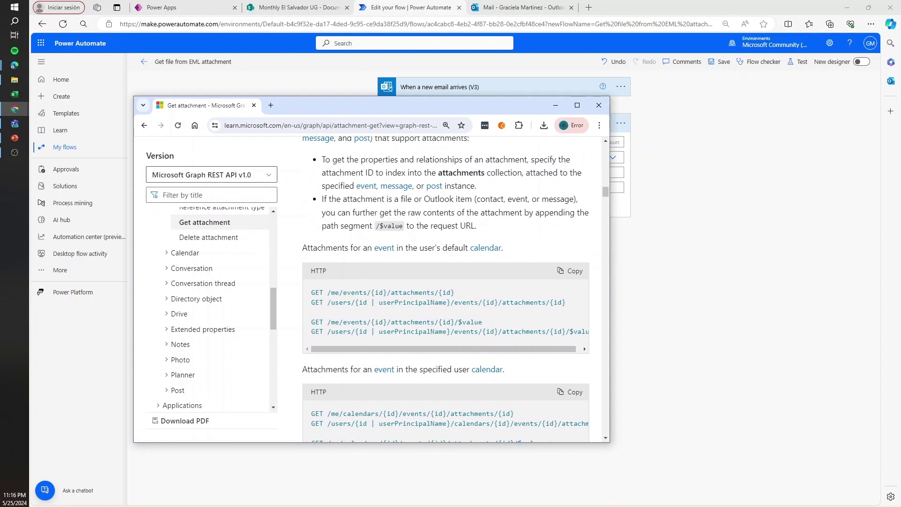
{"action": "left_click_drag", "start_coordinate": [328, 293], "coordinate": [463, 293]}
{"action": "left_click", "coordinate": [401, 293]}
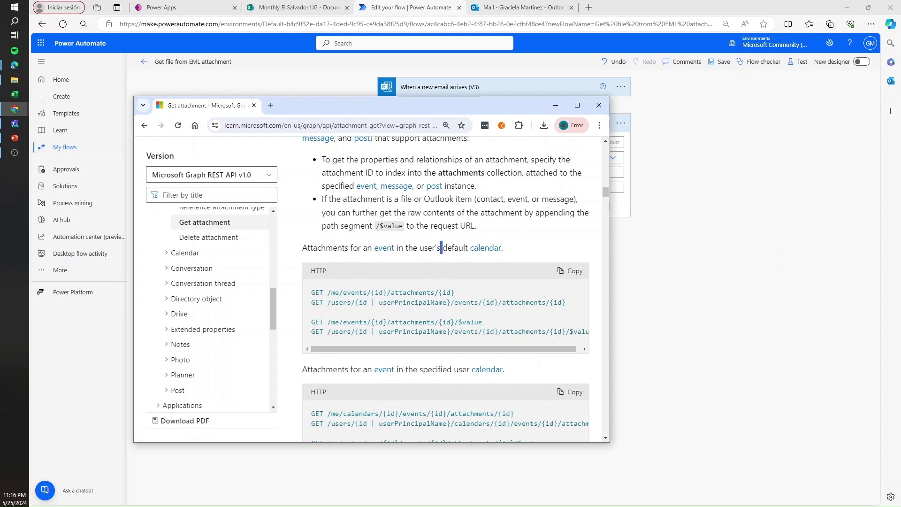
{"action": "left_click", "coordinate": [646, 268]}
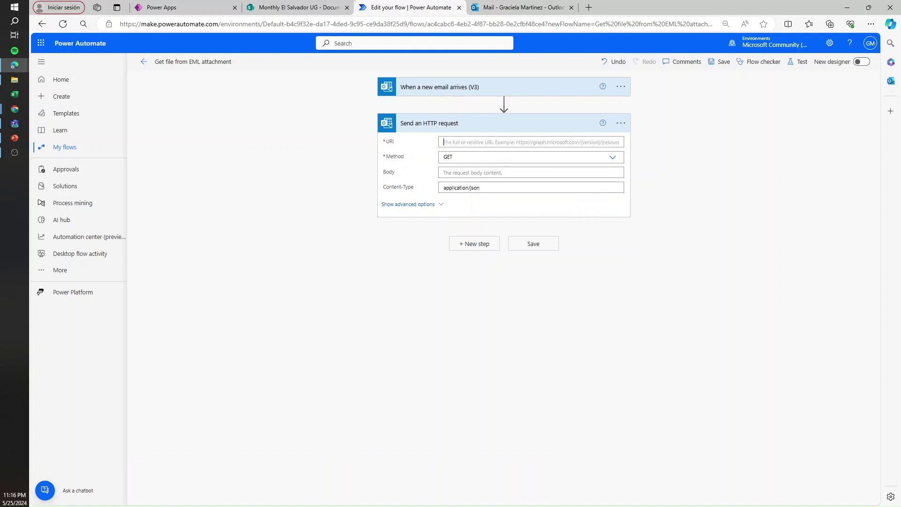
Paste the Graph inbox-message attachment URL ending in /$value into the URI field
{"action": "type", "text": "https://graph.microsoft.com/v1.0/me/mailfolders/inbox/messages/{message-id-from-trigger}/attachments/{attachment-id-from-trigger}/$value"}
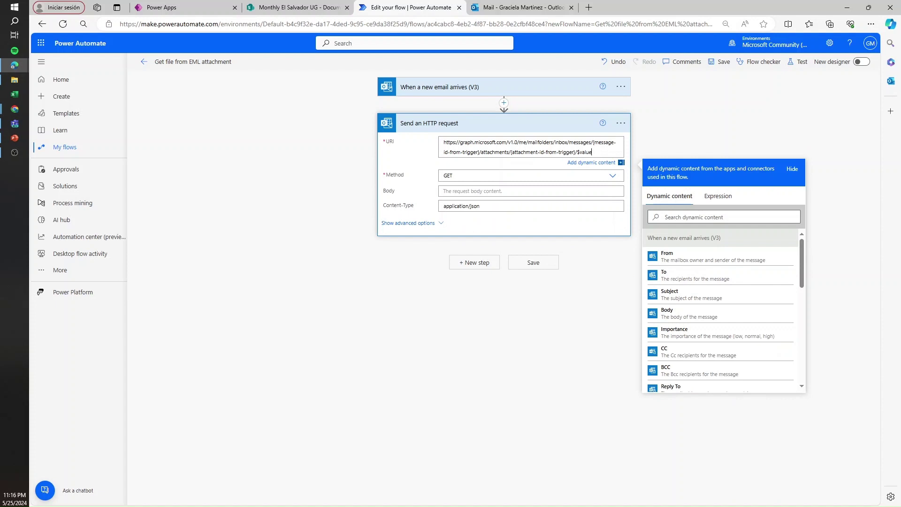
{"action": "left_click_drag", "start_coordinate": [460, 142], "coordinate": [592, 154]}
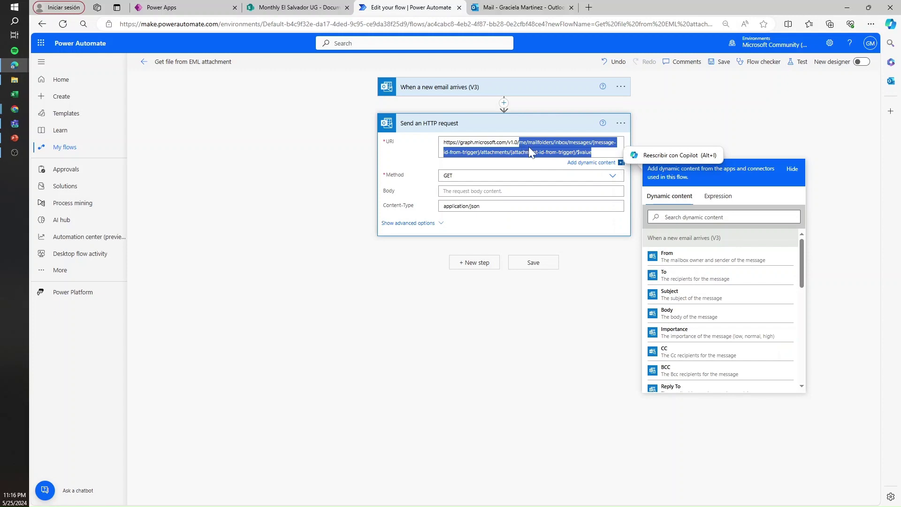
{"action": "key", "text": "alt+Tab"}
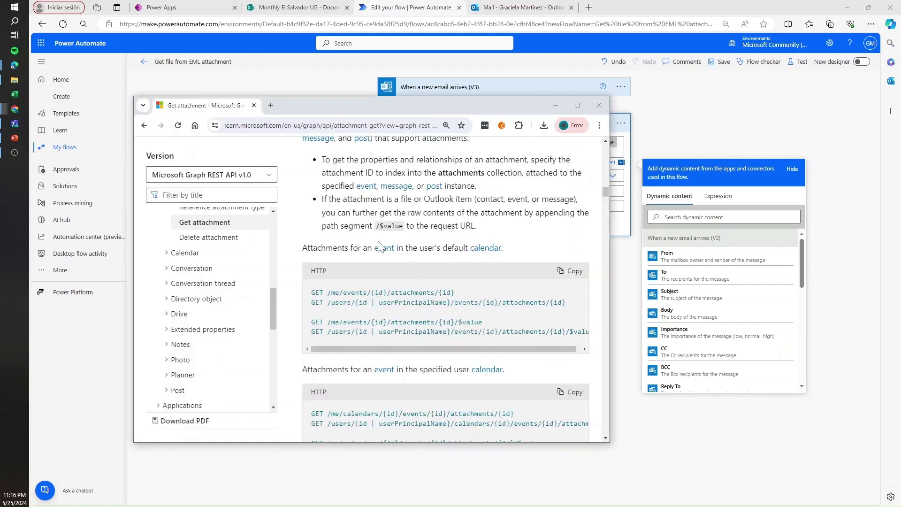
{"action": "scroll", "coordinate": [390, 330], "scroll_direction": "down", "scroll_amount": 3}
{"action": "key", "text": "alt+Tab"}
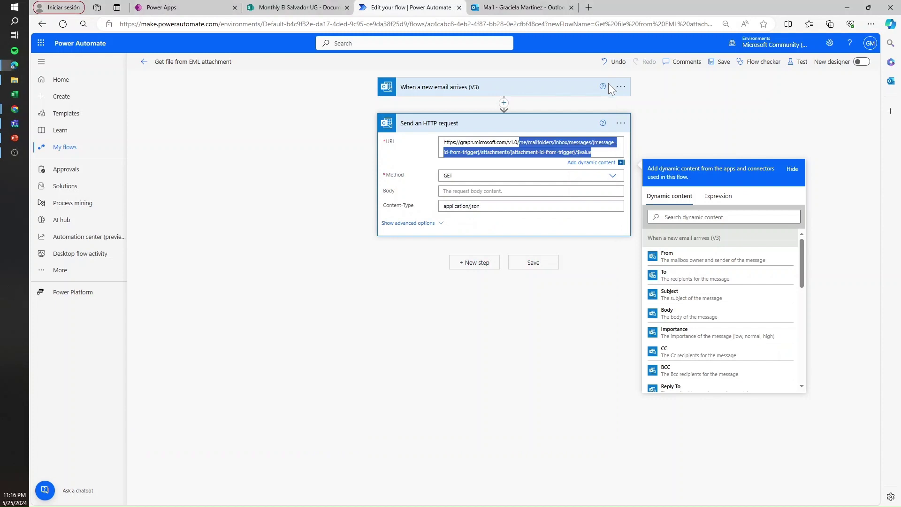
{"action": "left_click", "coordinate": [526, 142]}
Delete the {message-id-from-trigger} placeholder from the URI
{"action": "double_click", "coordinate": [522, 142]}
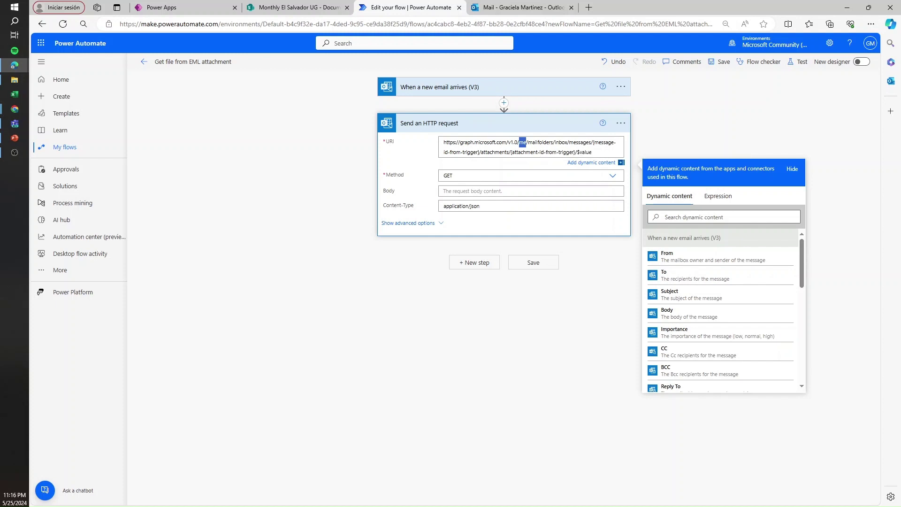
{"action": "double_click", "coordinate": [541, 143]}
{"action": "double_click", "coordinate": [561, 142]}
{"action": "double_click", "coordinate": [581, 142]}
{"action": "left_click_drag", "start_coordinate": [593, 143], "coordinate": [480, 152]}
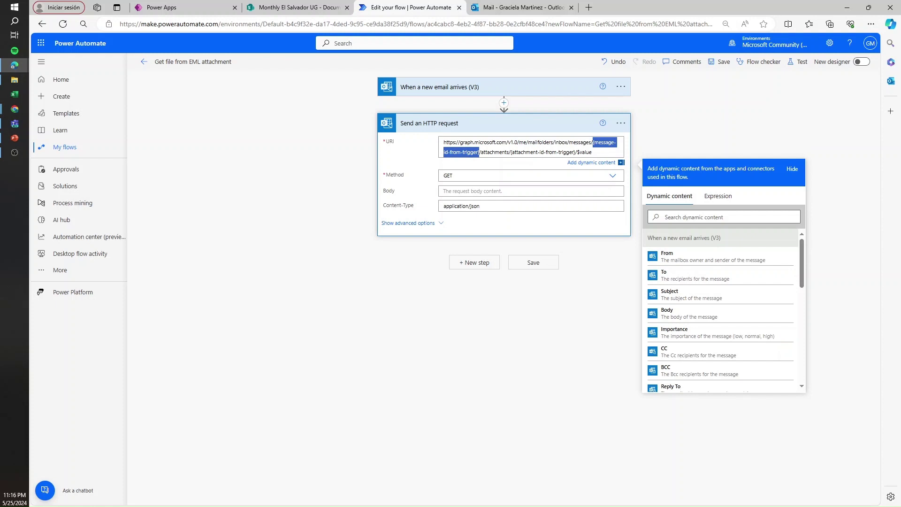
{"action": "double_click", "coordinate": [494, 152]}
{"action": "left_click_drag", "start_coordinate": [511, 153], "coordinate": [479, 152]}
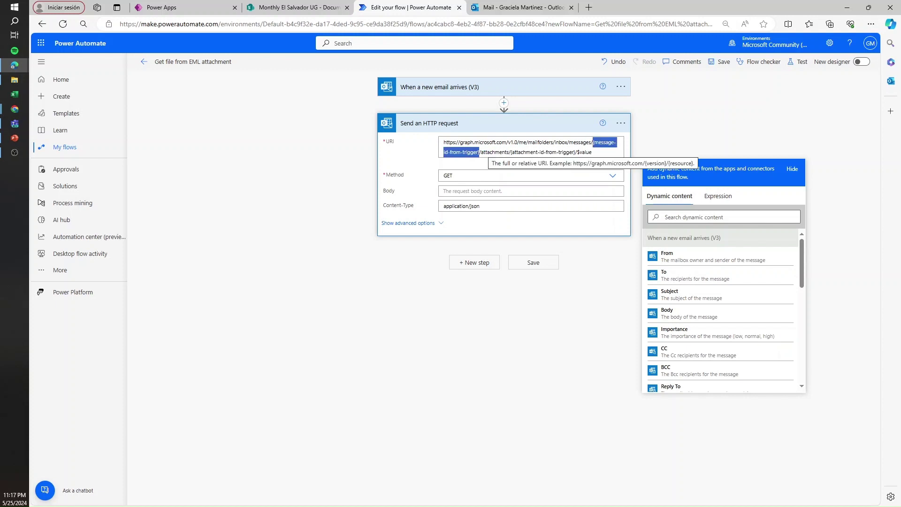
{"action": "left_click_drag", "start_coordinate": [511, 152], "coordinate": [480, 152]}
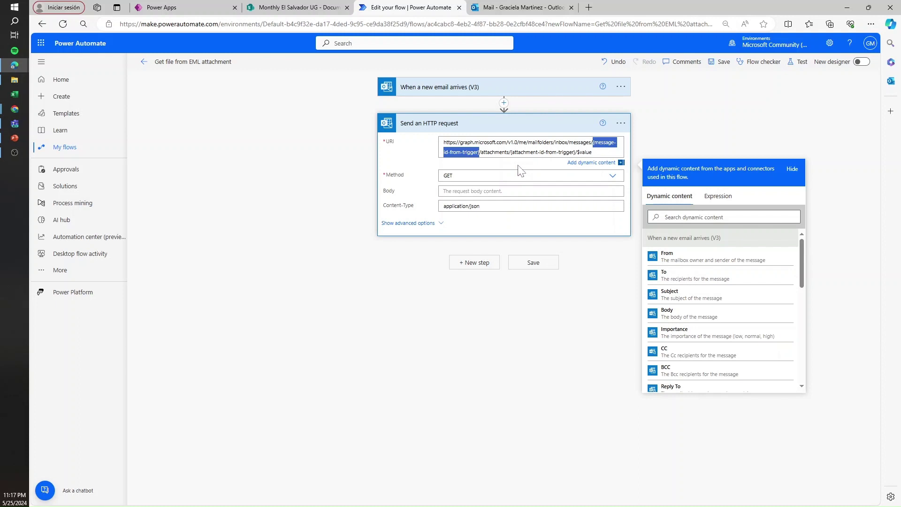
{"action": "key", "text": "BackSpace"}
Insert the trigger's Message Id dynamic value after messages/ in the URI
{"action": "left_click", "coordinate": [693, 217]}
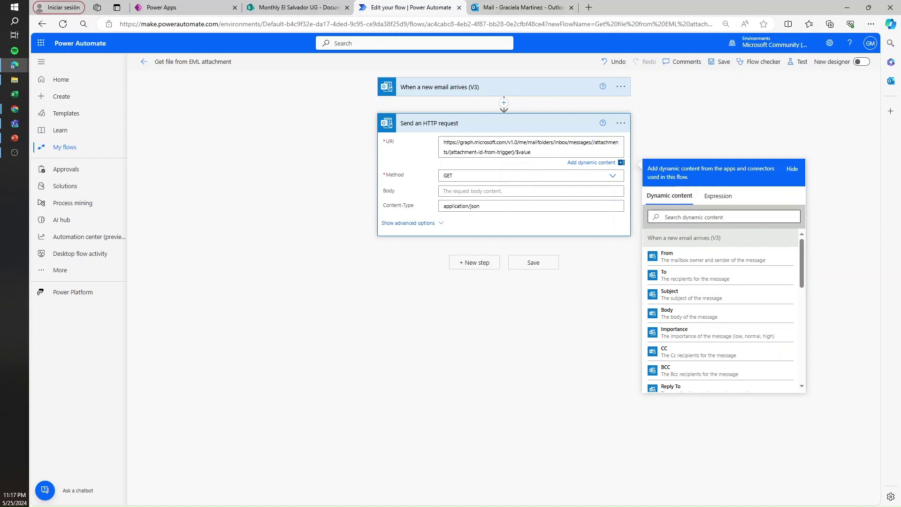
{"action": "type", "text": "id"}
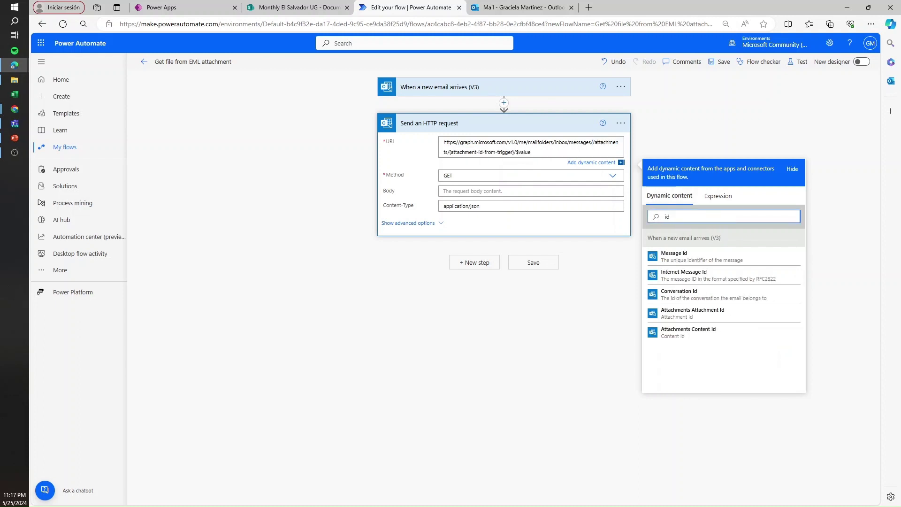
{"action": "left_click", "coordinate": [688, 258]}
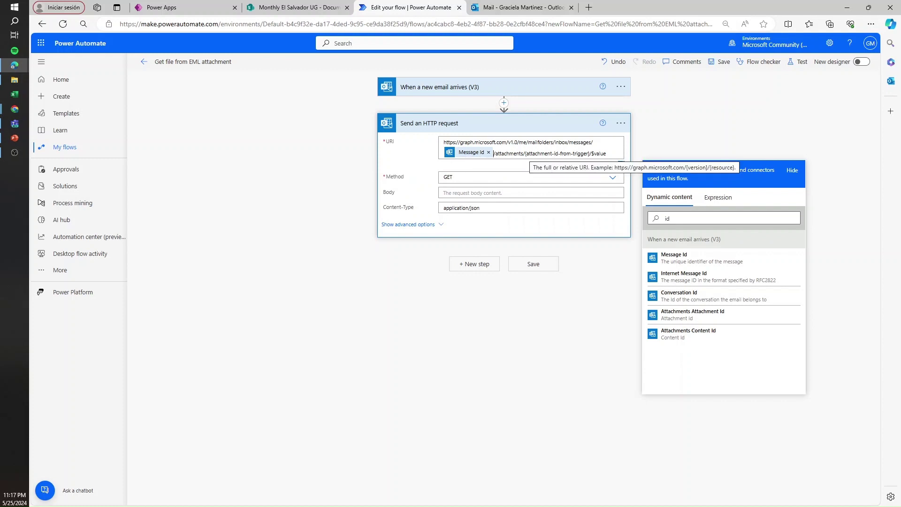
Replace {attachment-id-from-trigger} with the Attachments Attachment Id dynamic value
{"action": "left_click_drag", "start_coordinate": [590, 154], "coordinate": [523, 153]}
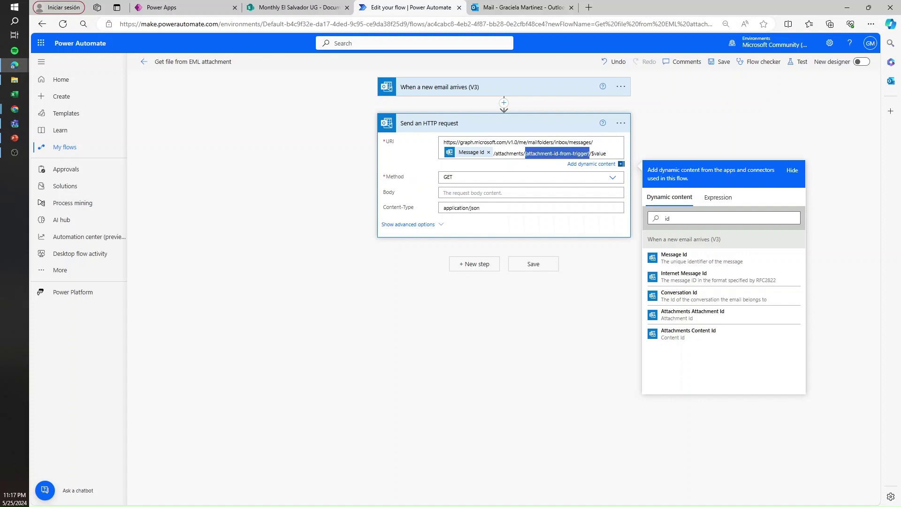
{"action": "key", "text": "BackSpace"}
{"action": "left_click_drag", "start_coordinate": [674, 218], "coordinate": [591, 216]}
{"action": "left_click", "coordinate": [712, 316]}
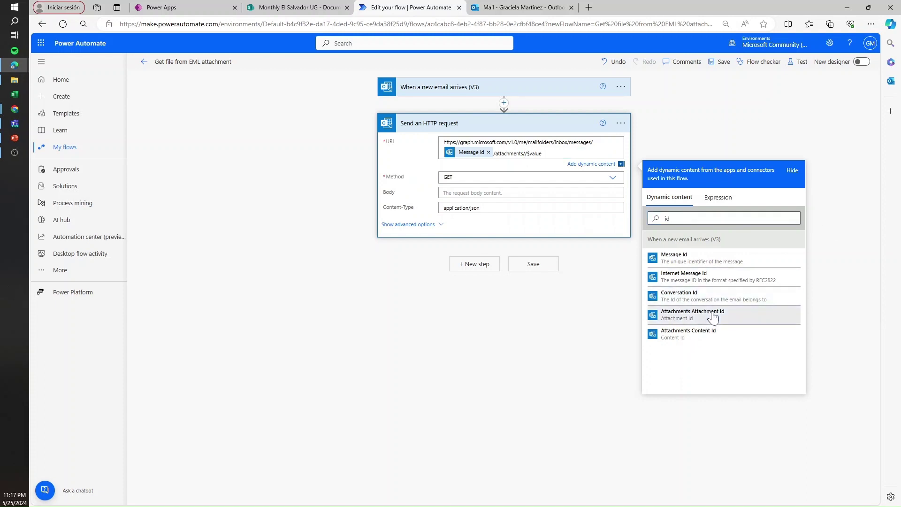
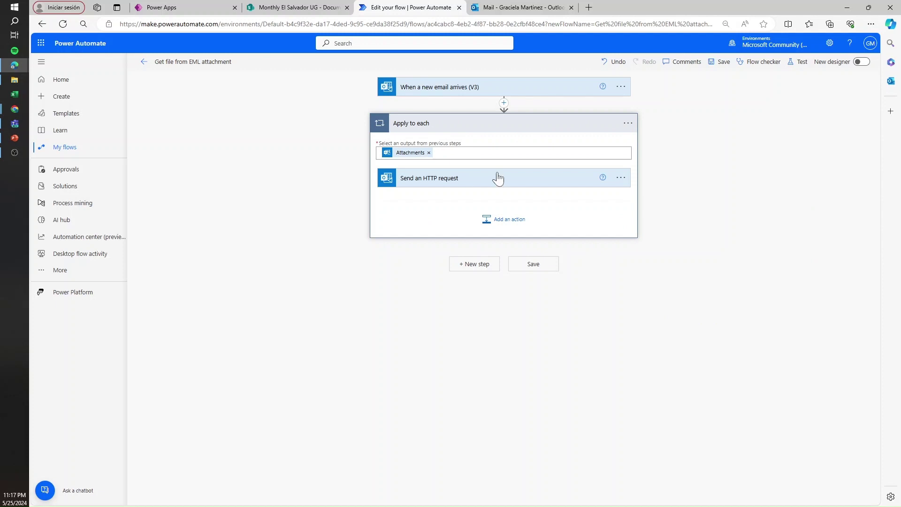
Keep the HTTP request method as GET for the Graph messages/{Message Id}/attachments/{Attachment Id}/$value URI
{"action": "left_click", "coordinate": [498, 179]}
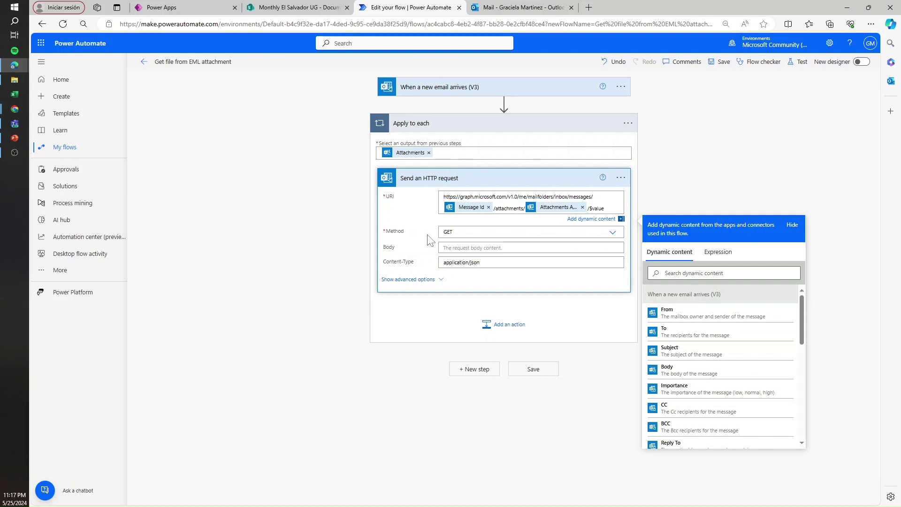
{"action": "key", "text": "alt+Tab"}
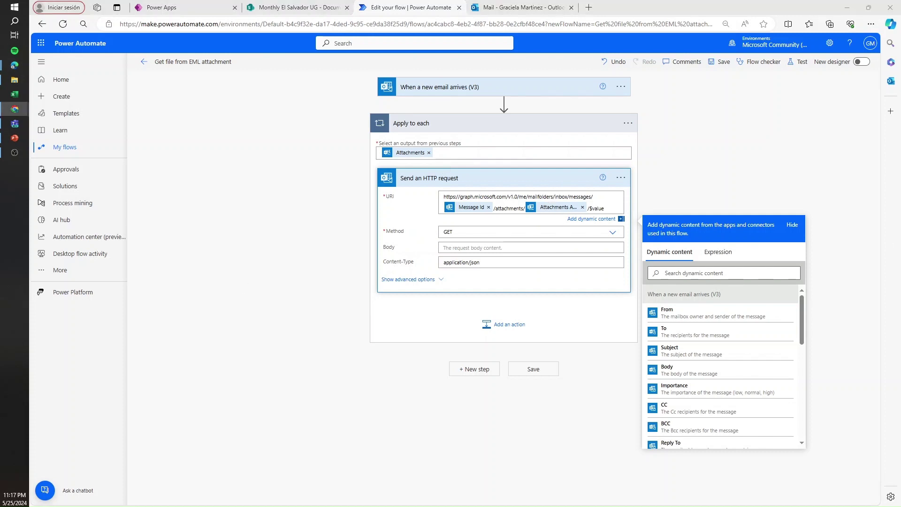
{"action": "left_click", "coordinate": [427, 255]}
{"action": "left_click", "coordinate": [449, 233]}
{"action": "left_click", "coordinate": [410, 256]}
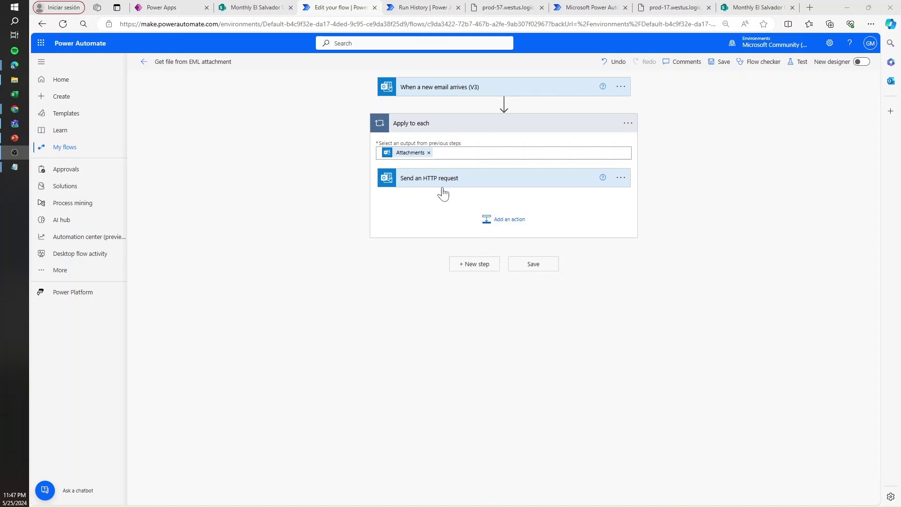
Add a Data Operation Compose action after the HTTP request inside the loop
{"action": "left_click", "coordinate": [514, 227]}
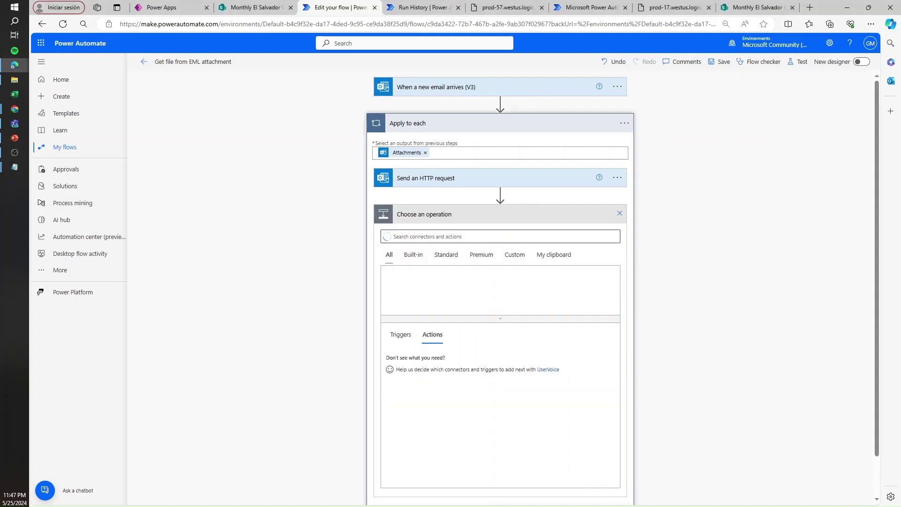
{"action": "type", "text": "compose"}
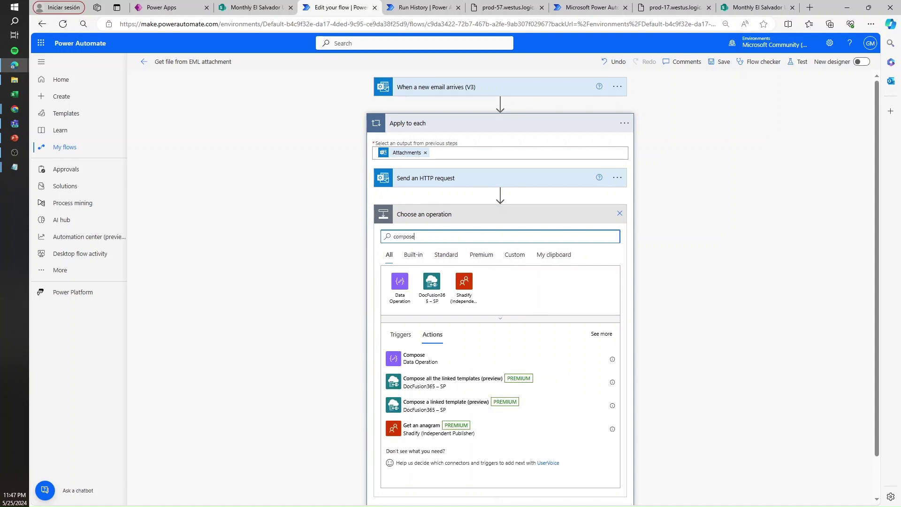
{"action": "left_click", "coordinate": [401, 288]}
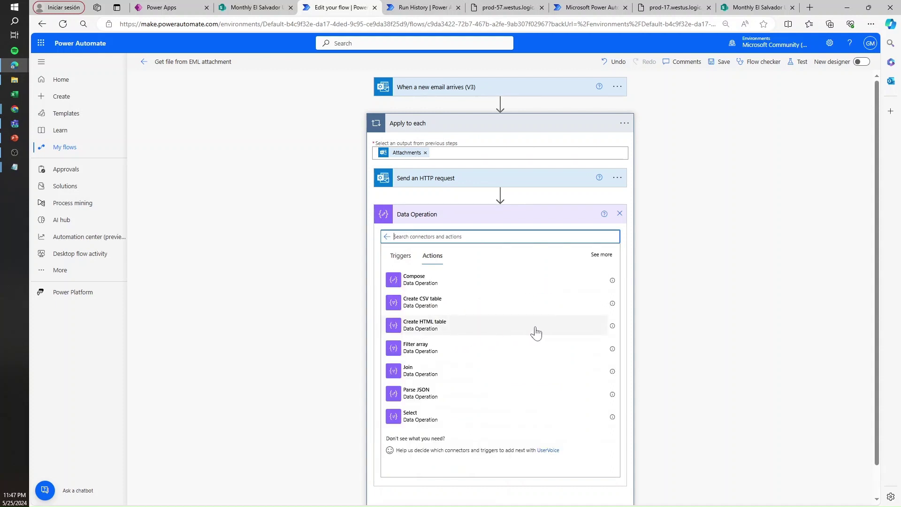
{"action": "left_click", "coordinate": [447, 290]}
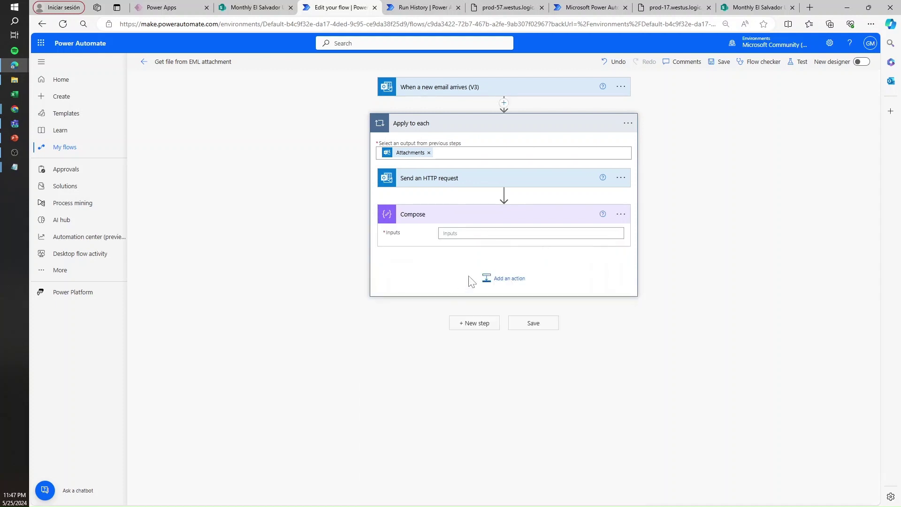
Clear the old scratch notes in Notepad
{"action": "key", "text": "alt+Tab"}
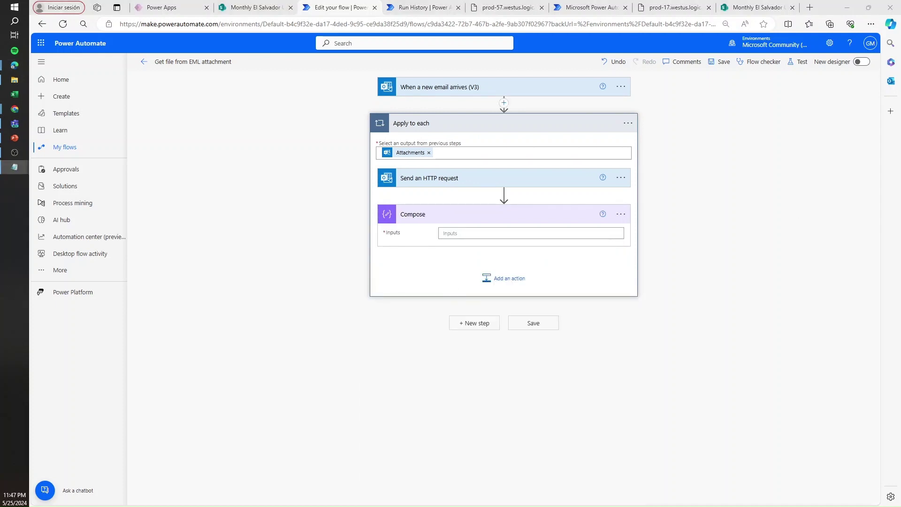
{"action": "key", "text": "ctrl+a"}
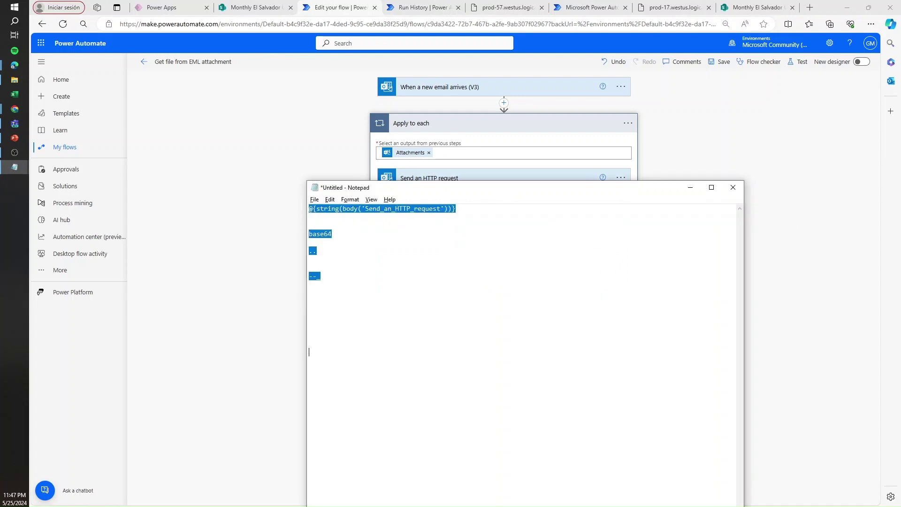
{"action": "key", "text": "Delete"}
{"action": "left_click", "coordinate": [690, 187]}
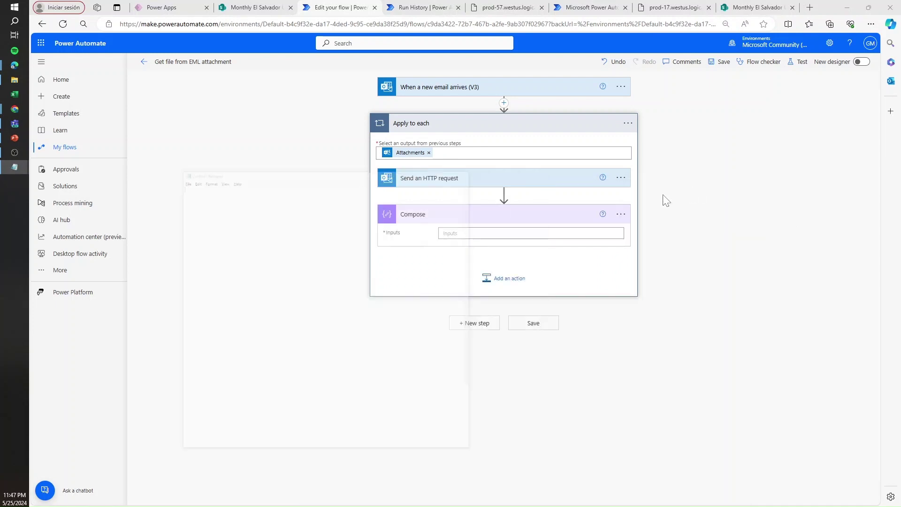
Insert the HTTP request's body output into the Compose Inputs
{"action": "left_click", "coordinate": [483, 179]}
{"action": "left_click", "coordinate": [443, 330]}
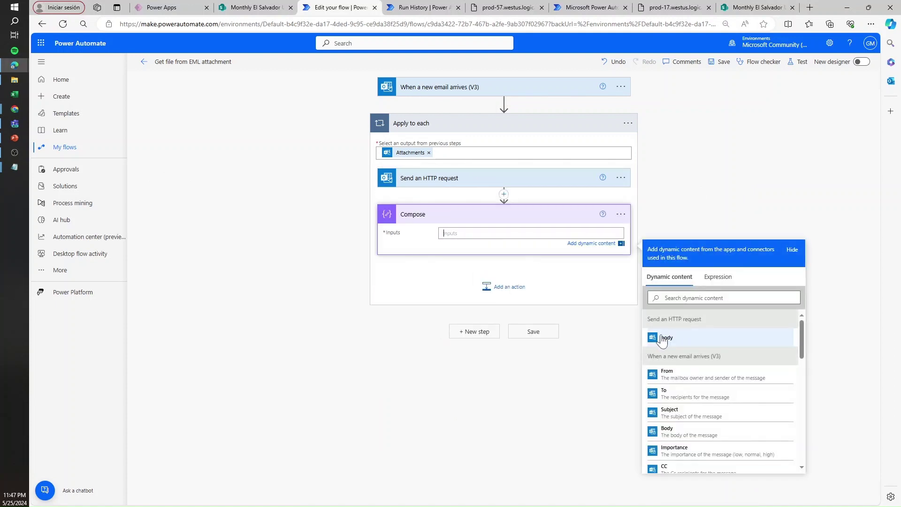
{"action": "left_click", "coordinate": [666, 339]}
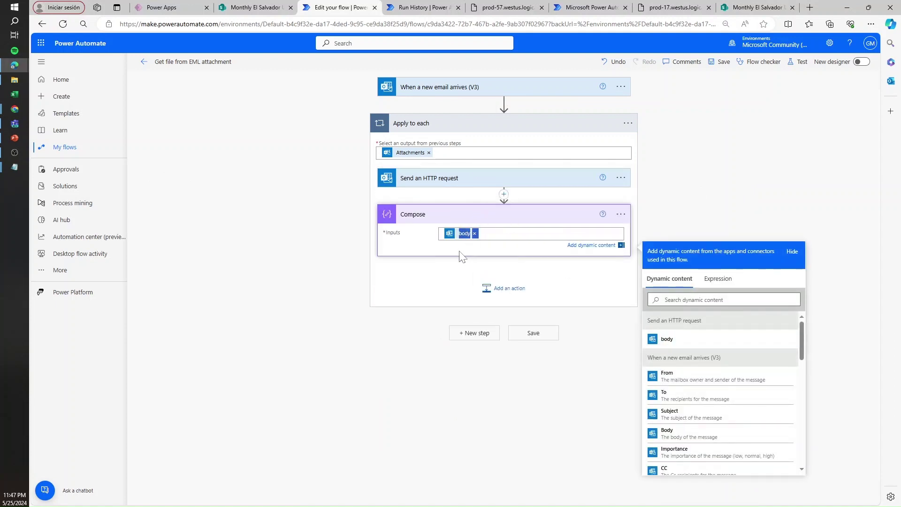
In Notepad, wrap the pasted body expression as string(body('Send_an_HTTP_request'))
{"action": "left_click", "coordinate": [14, 167]}
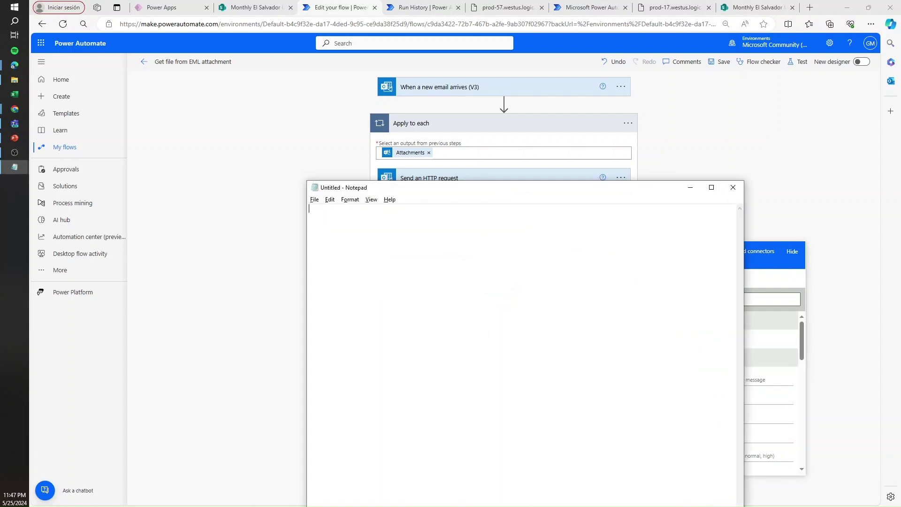
{"action": "type", "text": "@{body('Send_an_HTTP_request')}"}
{"action": "left_click_drag", "start_coordinate": [316, 208], "coordinate": [426, 209]}
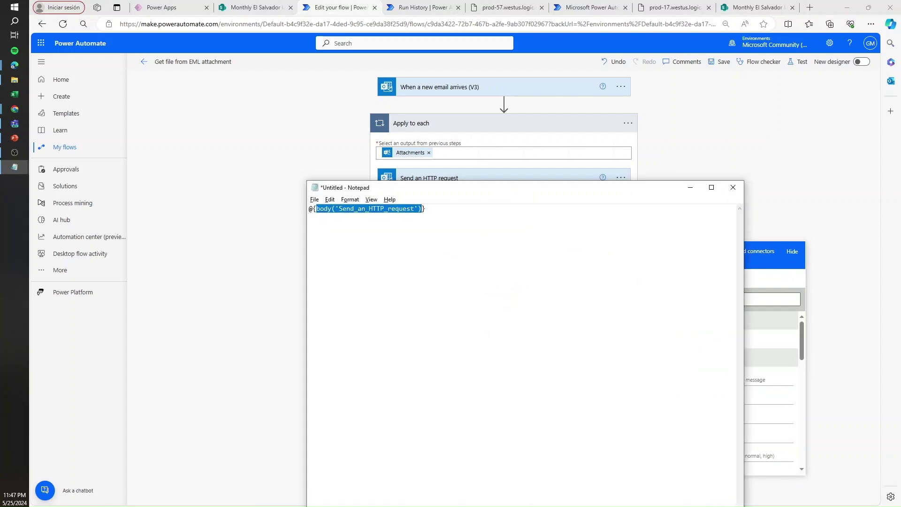
{"action": "key", "text": "Left"}
{"action": "type", "text": "strinm"}
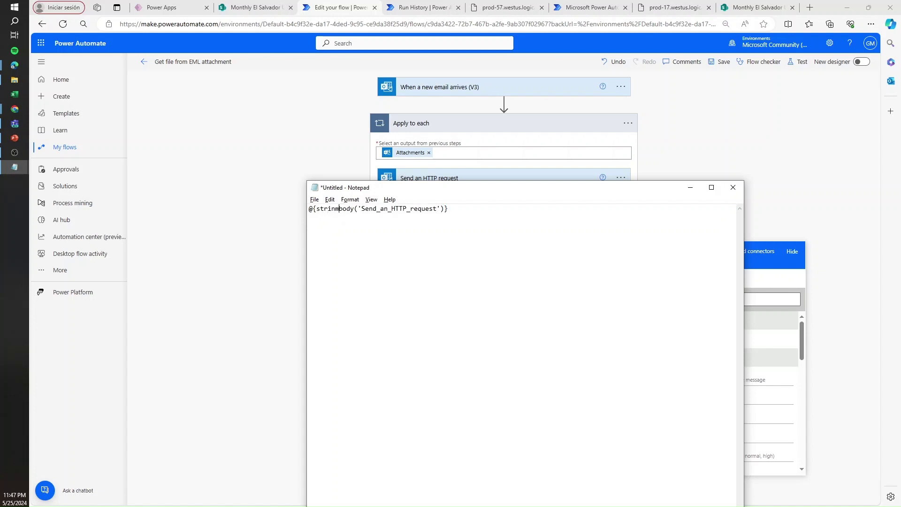
{"action": "key", "text": "BackSpace"}
{"action": "type", "text": "g("}
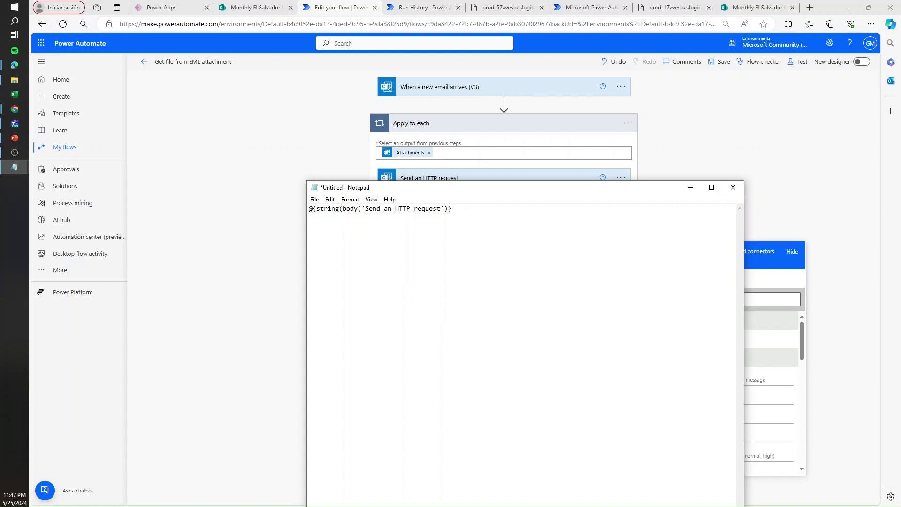
{"action": "key", "text": "ctrl+a"}
{"action": "key", "text": "ctrl+c"}
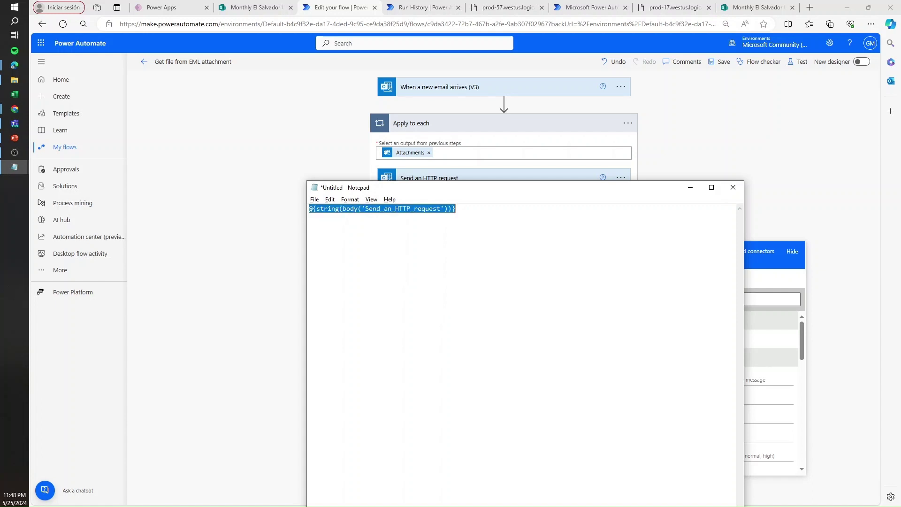
Replace the Compose body token with the string expression and save the flow
{"action": "key", "text": "alt+Tab"}
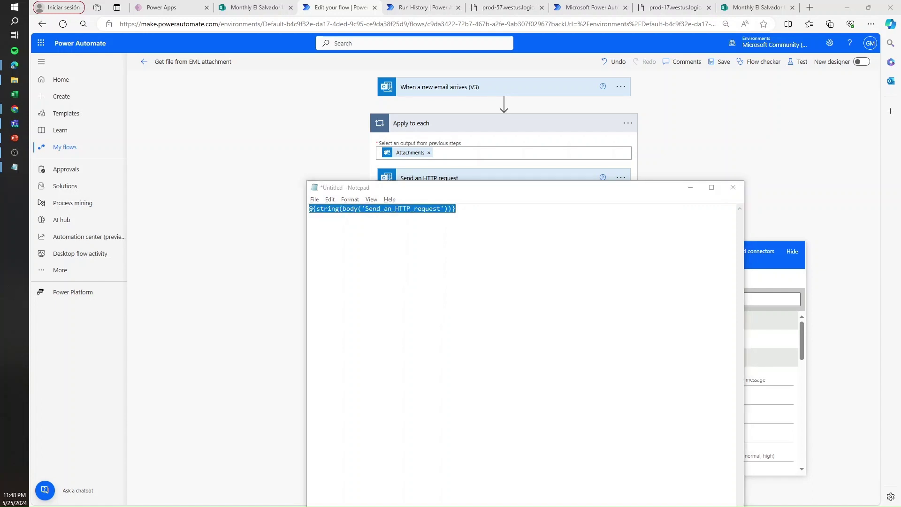
{"action": "left_click", "coordinate": [474, 233]}
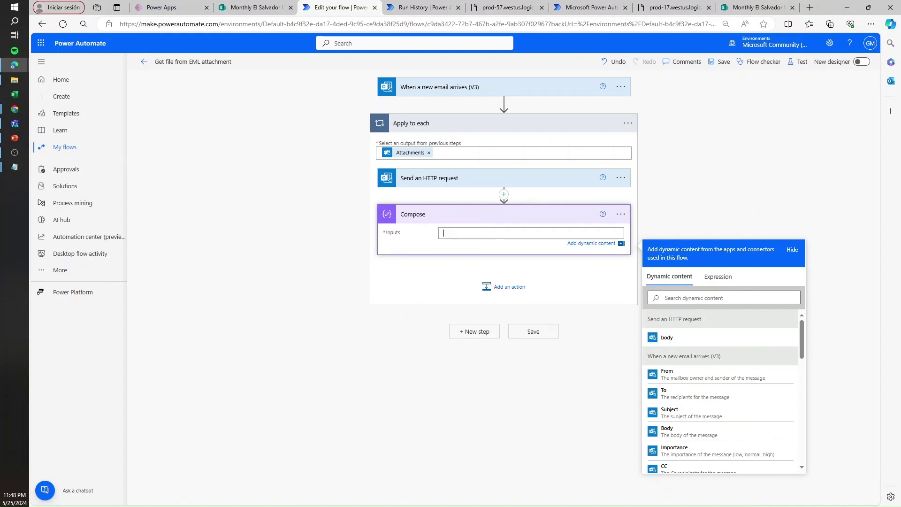
{"action": "key", "text": "ctrl+v"}
{"action": "left_click", "coordinate": [720, 60]}
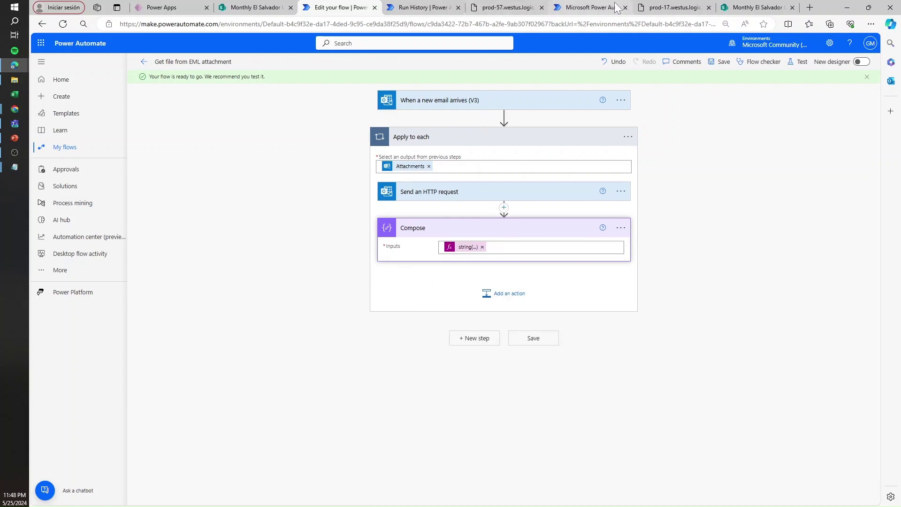
Open the test run and inspect the HTTP request's response body and the Compose details
{"action": "left_click", "coordinate": [425, 7]}
{"action": "left_click", "coordinate": [514, 224]}
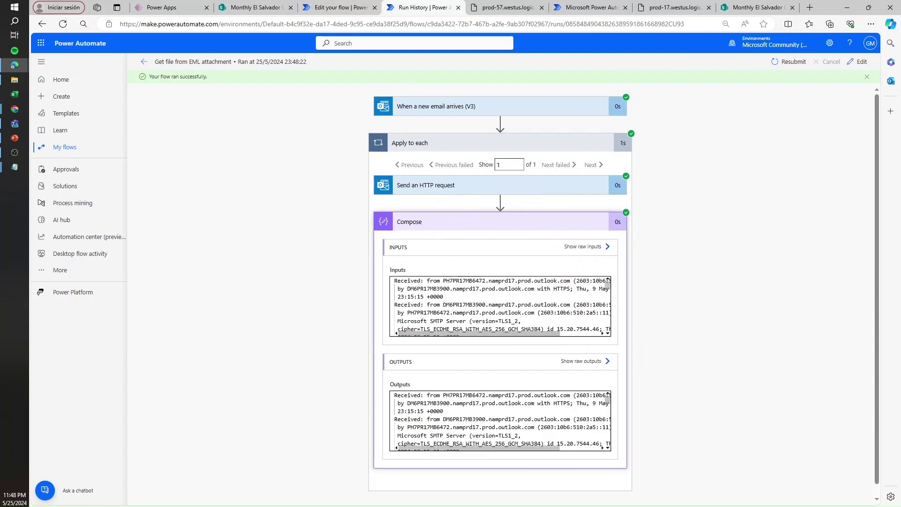
{"action": "left_click", "coordinate": [450, 185]}
{"action": "left_click_drag", "start_coordinate": [399, 395], "coordinate": [394, 370]}
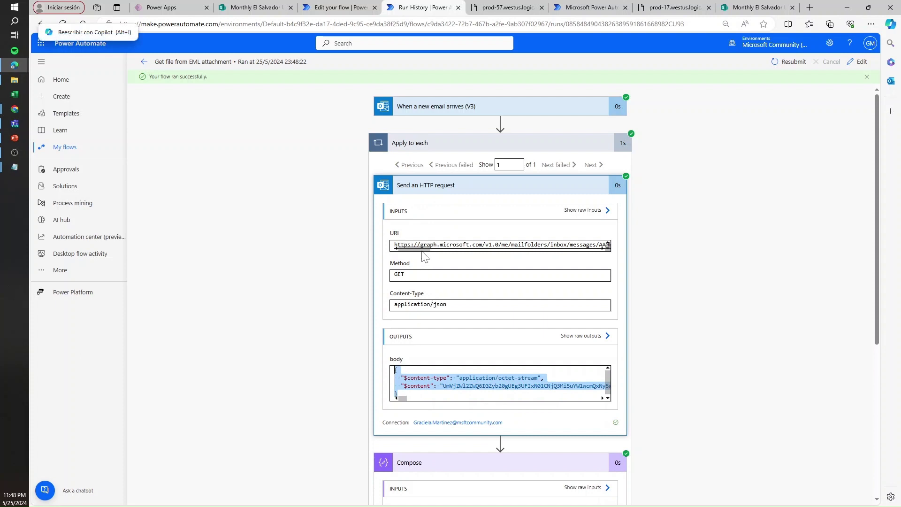
{"action": "left_click_drag", "start_coordinate": [414, 249], "coordinate": [585, 244]}
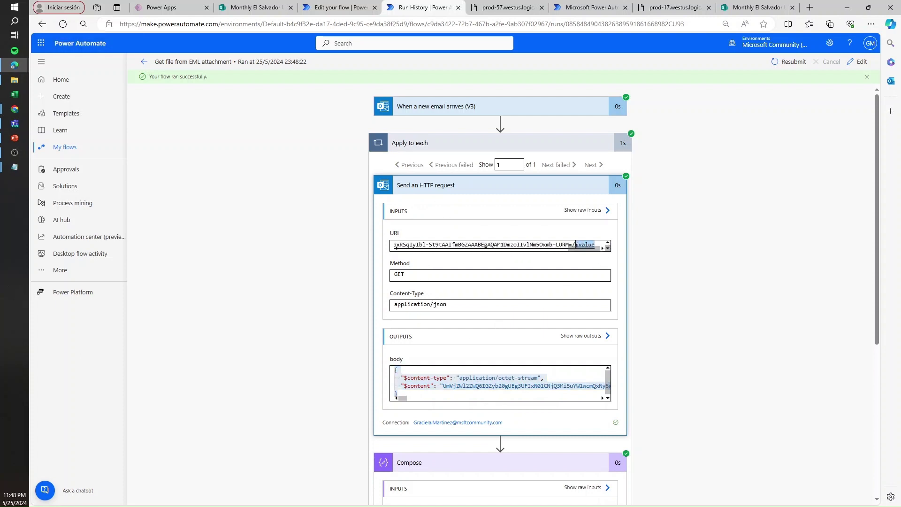
{"action": "left_click", "coordinate": [493, 187]}
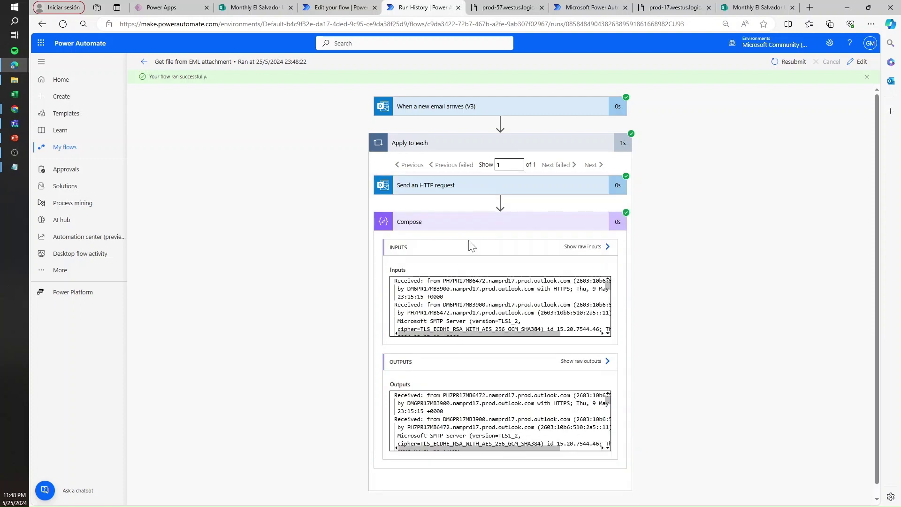
Scroll the Compose Inputs to the PDF attachment headers naming Invoice INV-0017.pdf
{"action": "scroll", "coordinate": [471, 246], "scroll_direction": "down", "scroll_amount": 1}
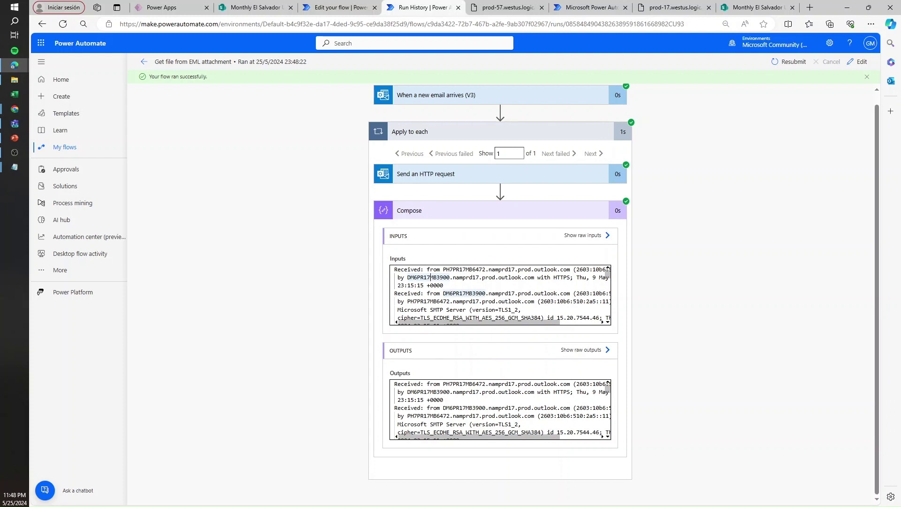
{"action": "scroll", "coordinate": [431, 277], "scroll_direction": "down", "scroll_amount": 3}
{"action": "scroll", "coordinate": [500, 295], "scroll_direction": "down", "scroll_amount": 3}
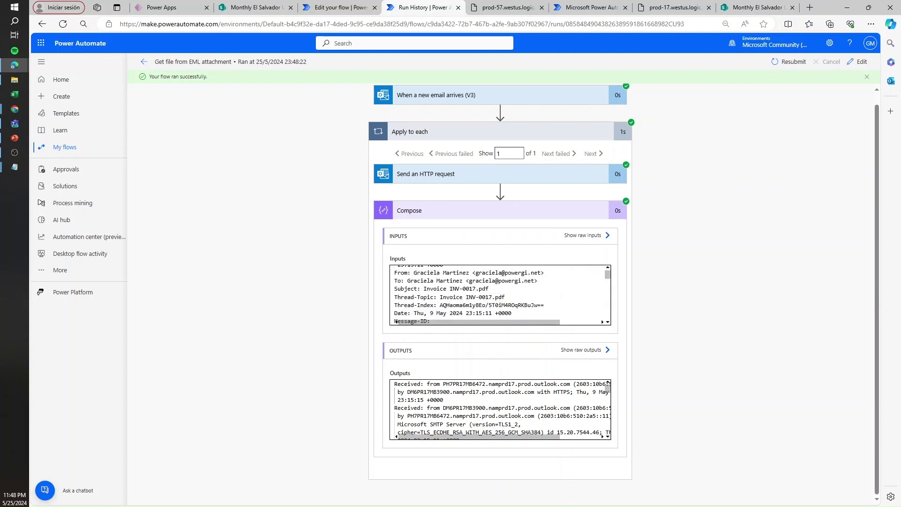
{"action": "left_click_drag", "start_coordinate": [505, 275], "coordinate": [417, 275]}
{"action": "scroll", "coordinate": [422, 282], "scroll_direction": "down", "scroll_amount": 2}
{"action": "scroll", "coordinate": [397, 321], "scroll_direction": "down", "scroll_amount": 10}
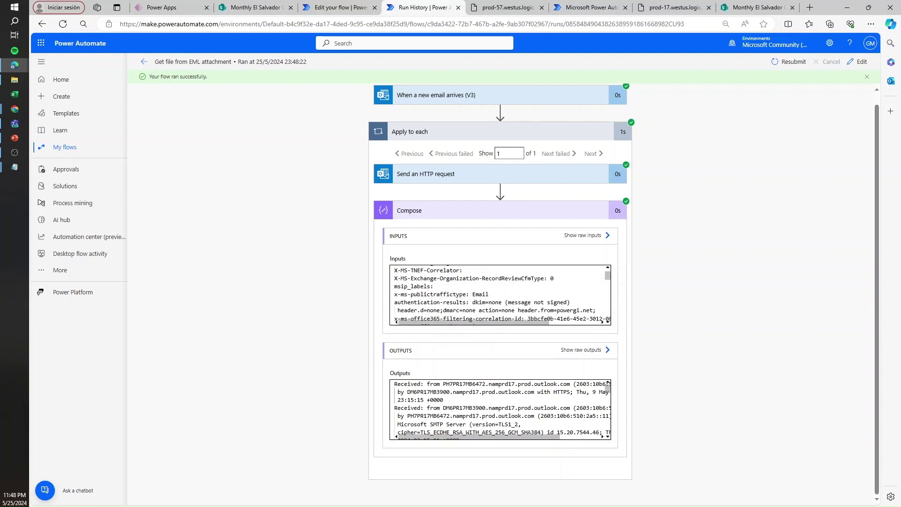
{"action": "scroll", "coordinate": [500, 295], "scroll_direction": "up", "scroll_amount": 4}
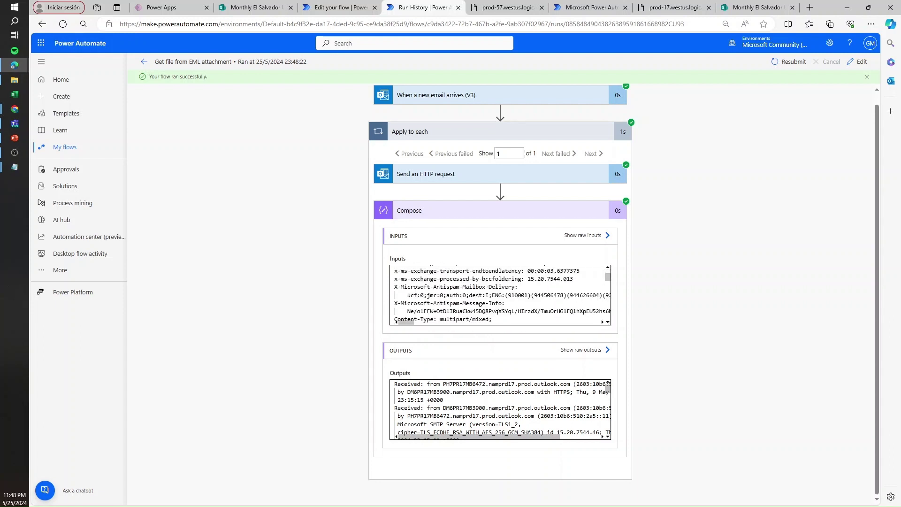
{"action": "scroll", "coordinate": [500, 295], "scroll_direction": "down", "scroll_amount": 4}
{"action": "scroll", "coordinate": [397, 322], "scroll_direction": "down", "scroll_amount": 1}
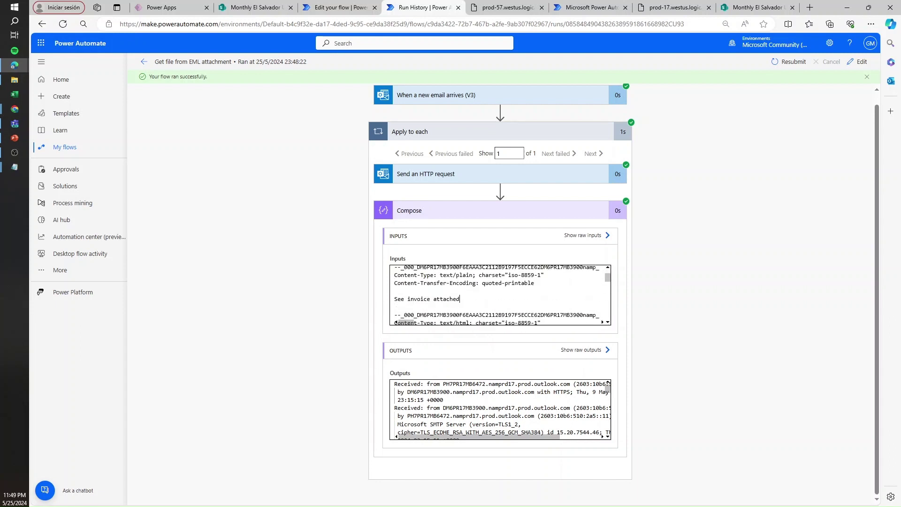
{"action": "left_click_drag", "start_coordinate": [461, 299], "coordinate": [394, 299]}
{"action": "scroll", "coordinate": [397, 322], "scroll_direction": "down", "scroll_amount": 10}
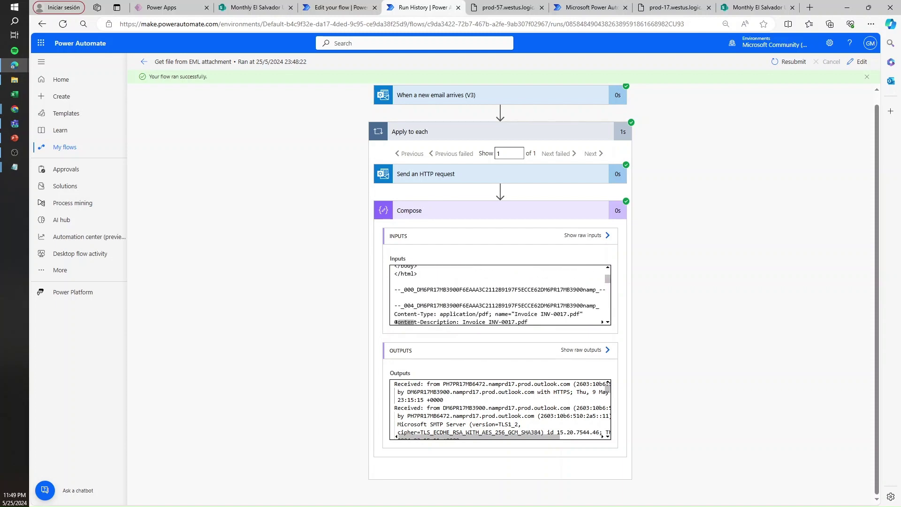
{"action": "scroll", "coordinate": [396, 322], "scroll_direction": "up", "scroll_amount": 3}
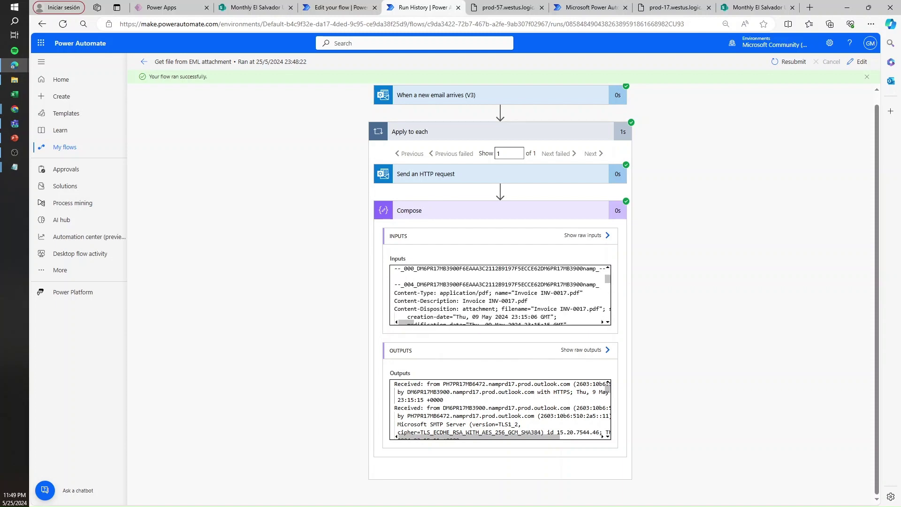
{"action": "left_click_drag", "start_coordinate": [440, 293], "coordinate": [583, 293]}
{"action": "left_click", "coordinate": [545, 299]}
{"action": "left_click_drag", "start_coordinate": [583, 293], "coordinate": [395, 295]}
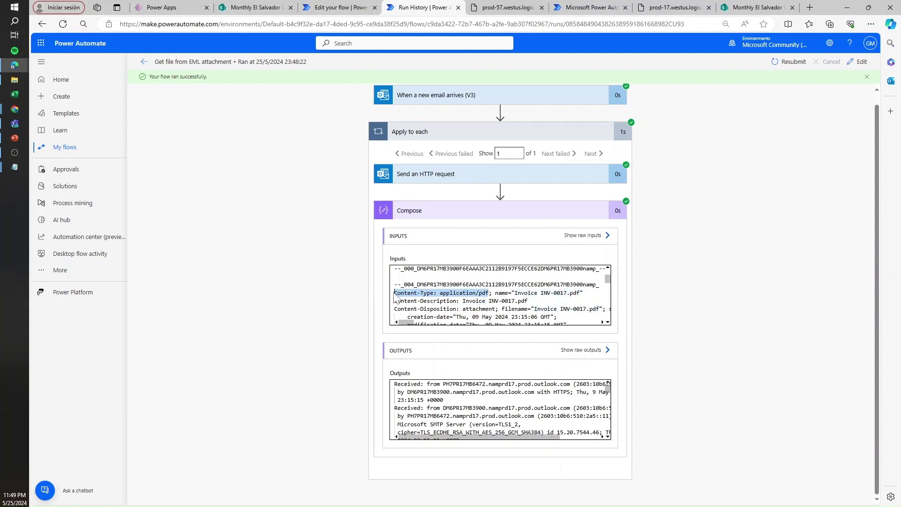
Locate the Content-Transfer-Encoding: base64 header and select the word base64
{"action": "scroll", "coordinate": [500, 295], "scroll_direction": "down", "scroll_amount": 1}
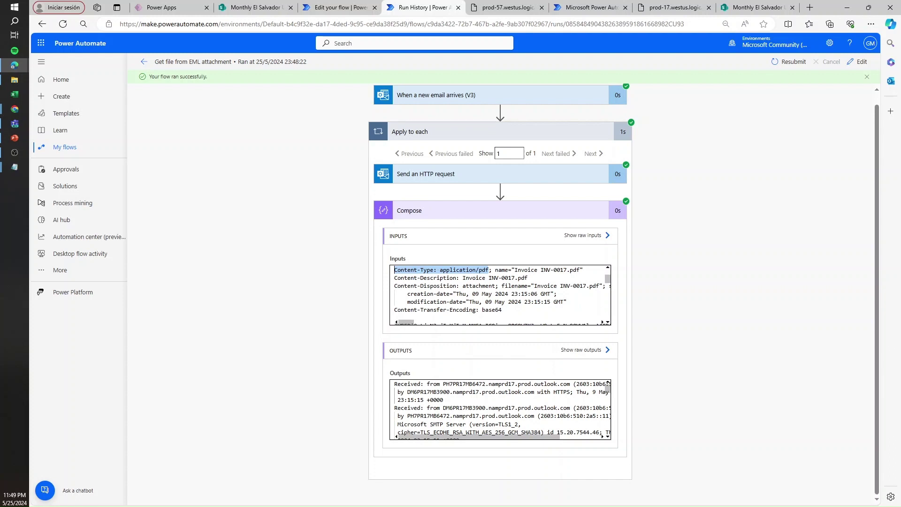
{"action": "left_click_drag", "start_coordinate": [503, 309], "coordinate": [395, 310]}
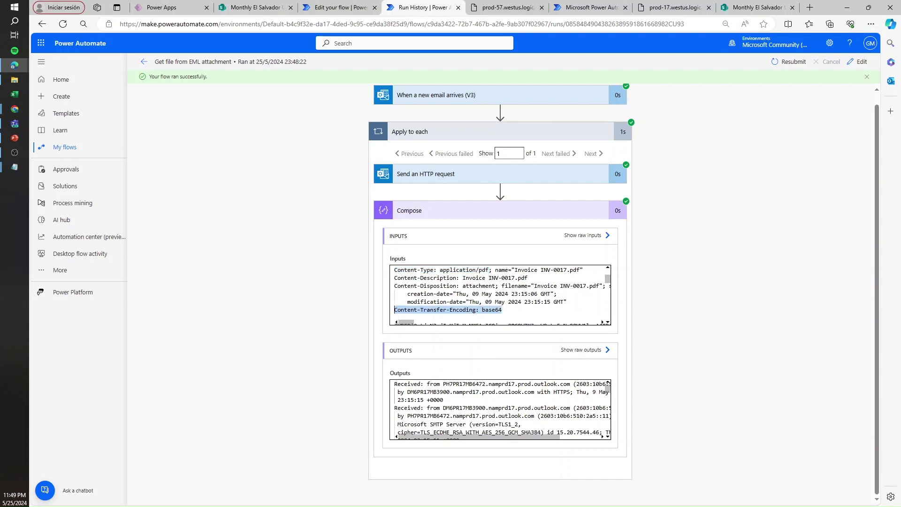
{"action": "left_click", "coordinate": [469, 310]}
{"action": "left_click_drag", "start_coordinate": [482, 310], "coordinate": [503, 310]}
{"action": "key", "text": "ctrl+c"}
{"action": "left_click", "coordinate": [508, 302]}
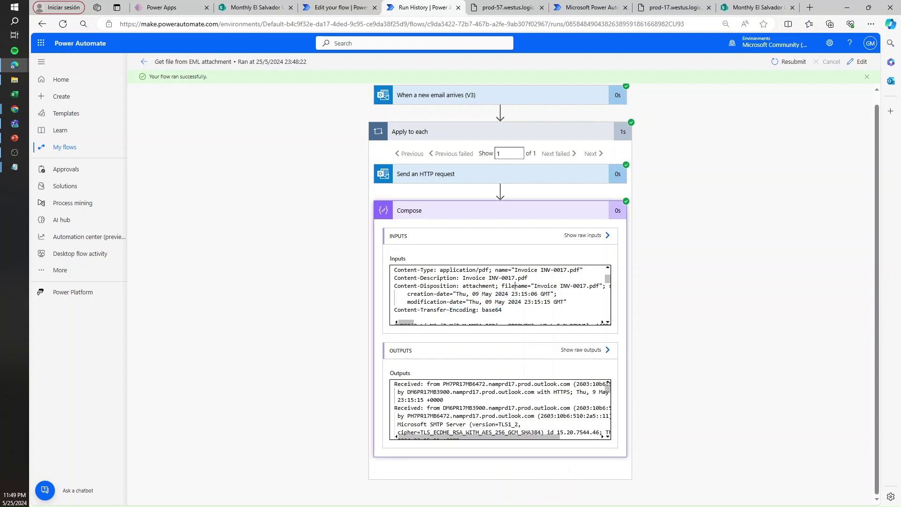
{"action": "double_click", "coordinate": [515, 286]}
{"action": "key", "text": "ctrl+f"}
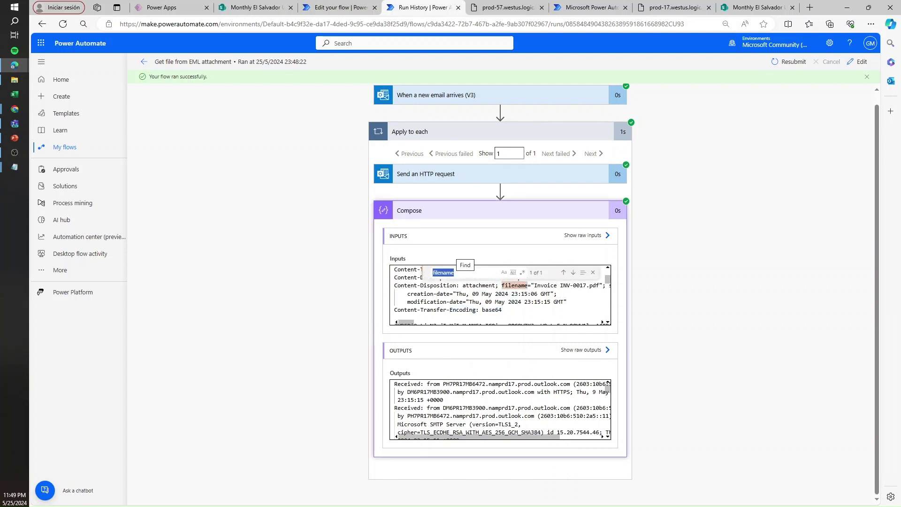
{"action": "type", "text": "base64"}
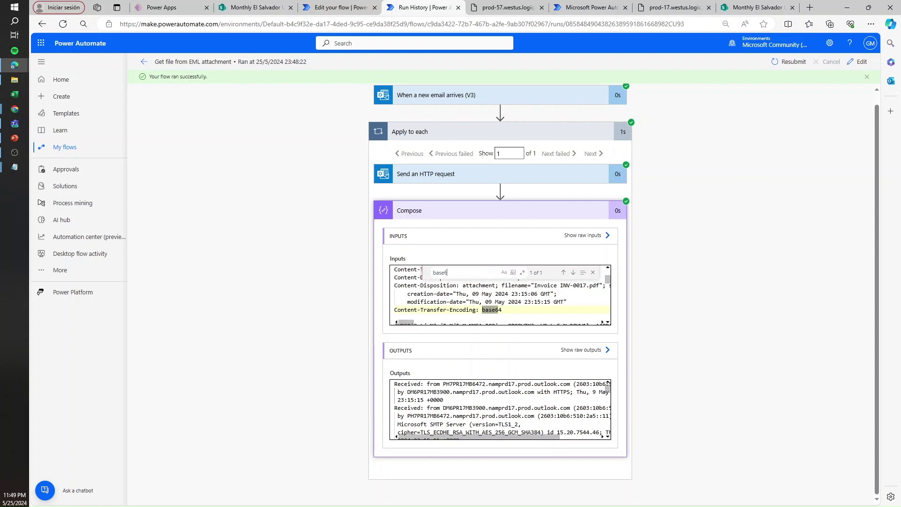
{"action": "left_click", "coordinate": [593, 272]}
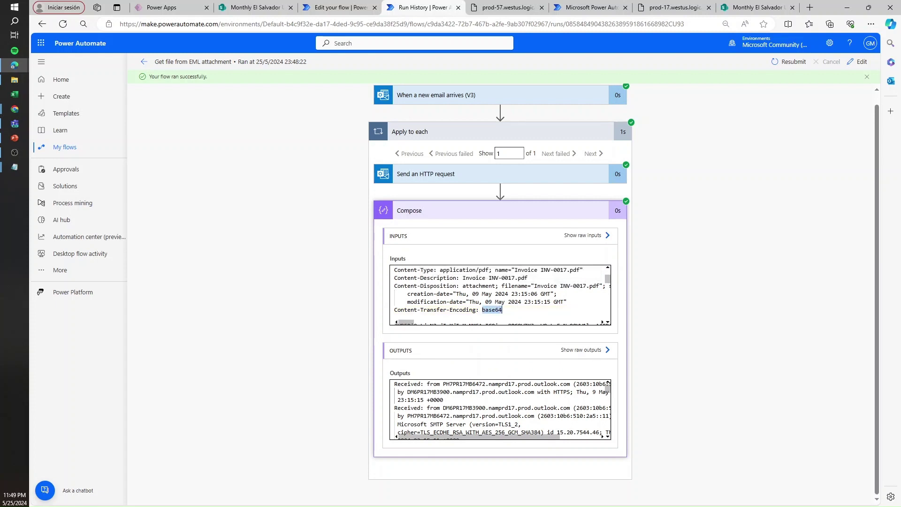
Paste base64 into the Notepad scratch notes
{"action": "key", "text": "alt+Tab"}
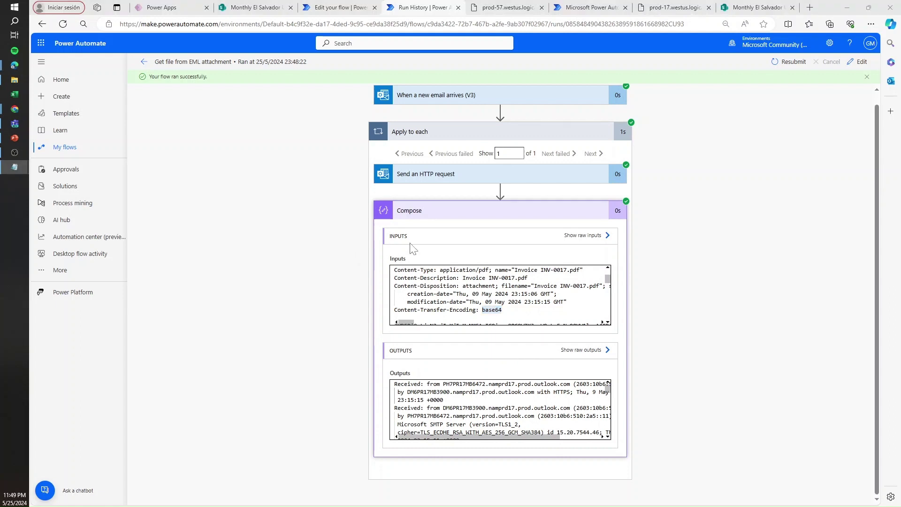
{"action": "key", "text": "alt+Tab"}
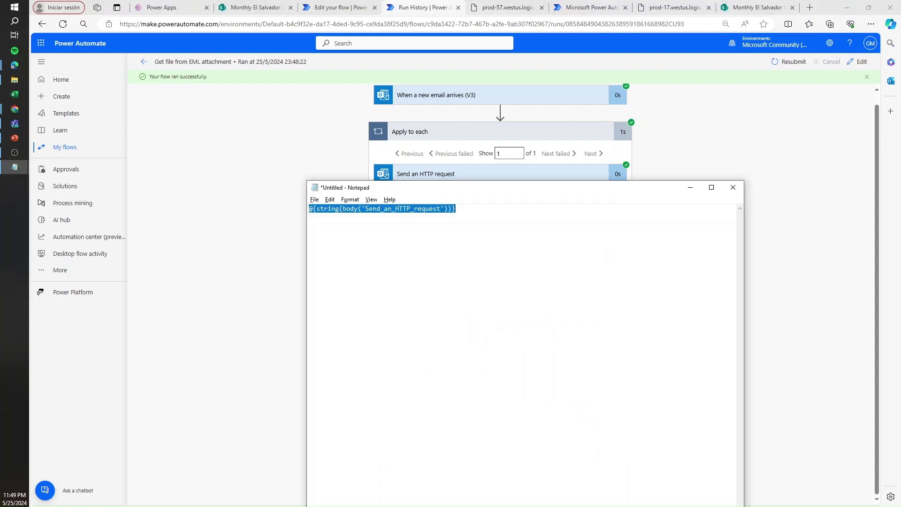
{"action": "left_click", "coordinate": [519, 238]}
{"action": "key", "text": "ctrl+v"}
{"action": "key", "text": "alt+Tab"}
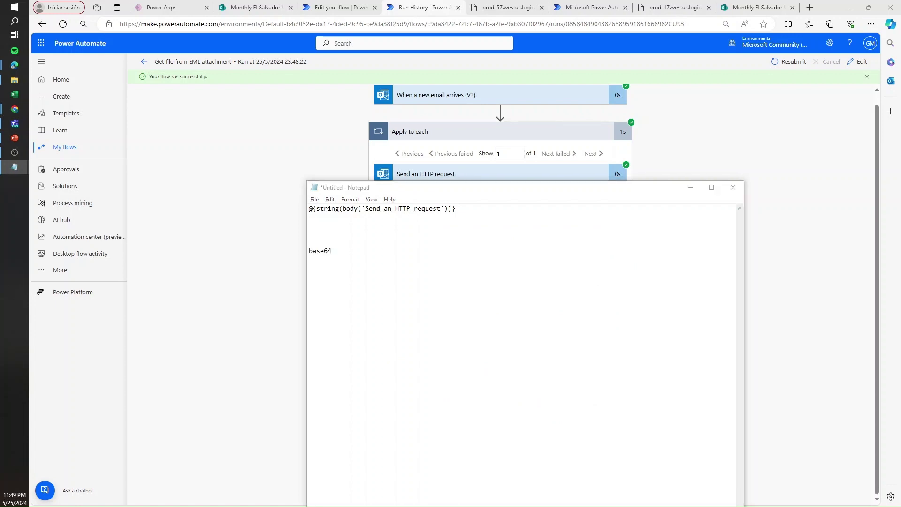
{"action": "key", "text": "alt+Tab"}
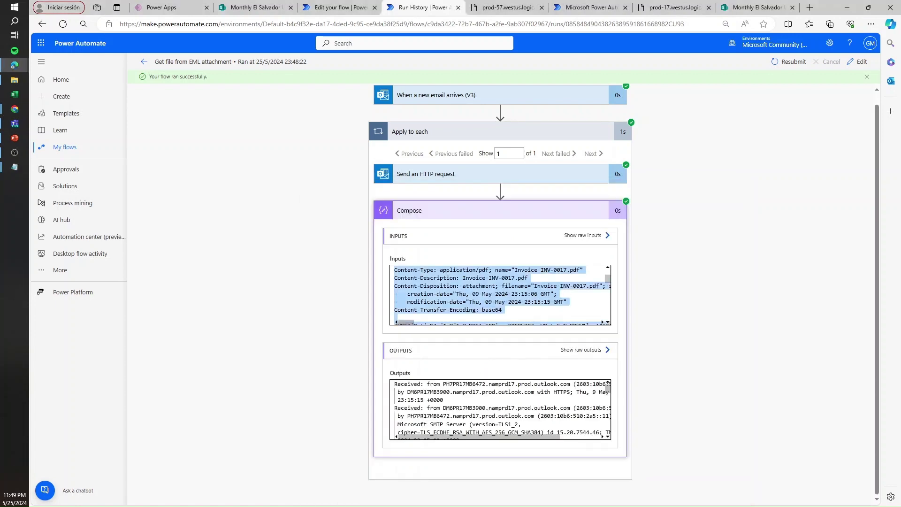
Bring the end of the base64 data block into view in the Compose Inputs
{"action": "left_click_drag", "start_coordinate": [608, 282], "coordinate": [609, 324]}
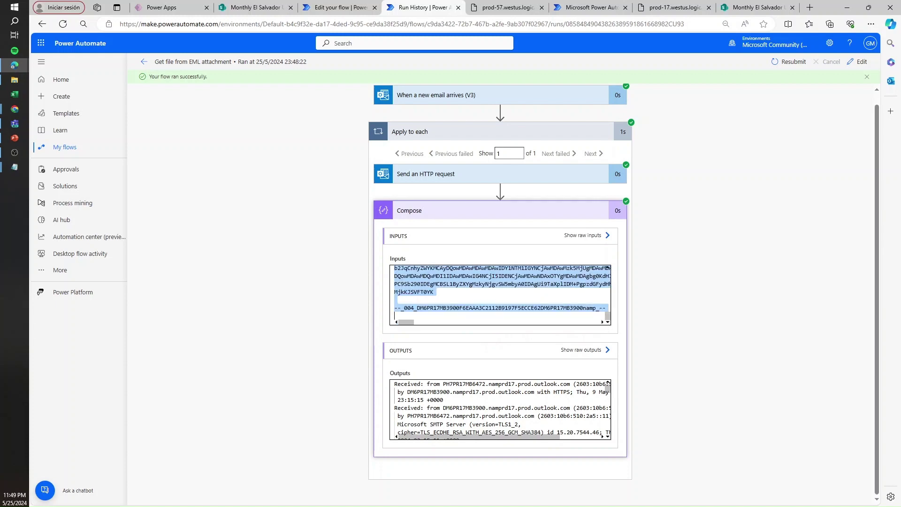
{"action": "left_click", "coordinate": [574, 308]}
{"action": "left_click_drag", "start_coordinate": [433, 292], "coordinate": [415, 284]}
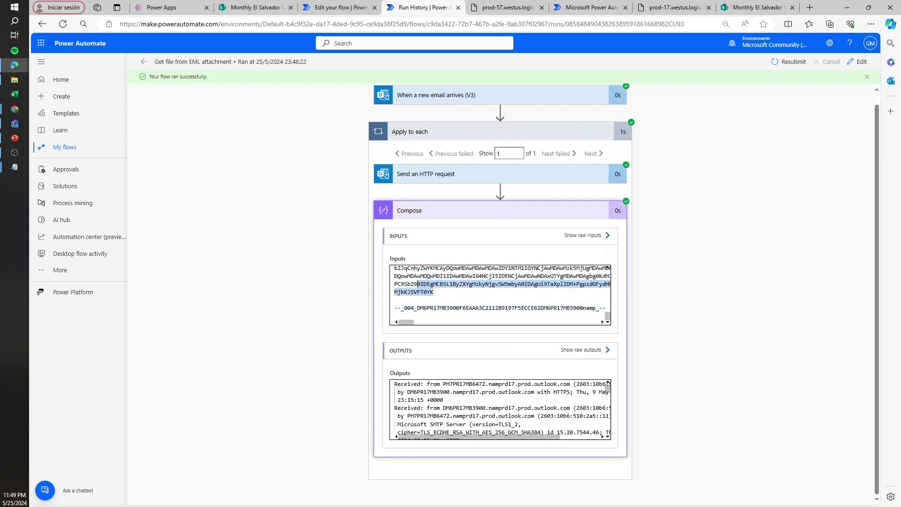
{"action": "left_click", "coordinate": [424, 284]}
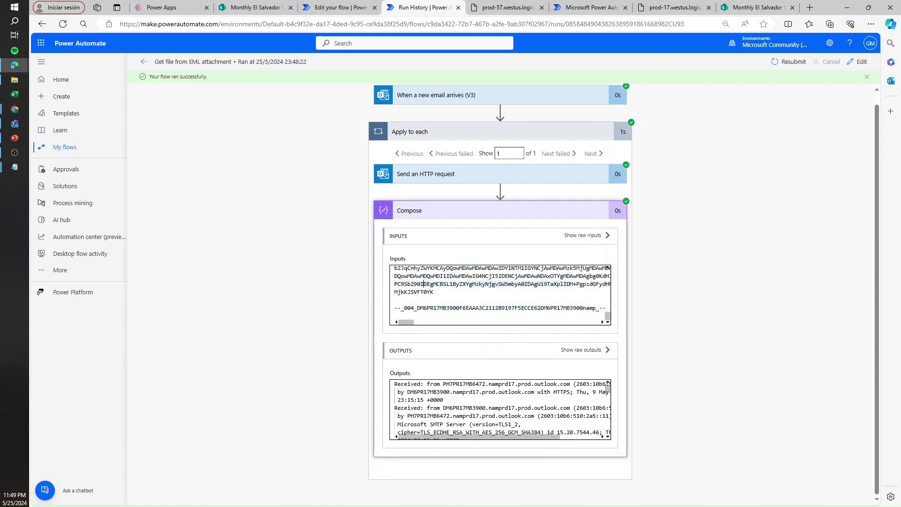
Copy the closing boundary marker -- into the Notepad notes below base64
{"action": "double_click", "coordinate": [395, 308]}
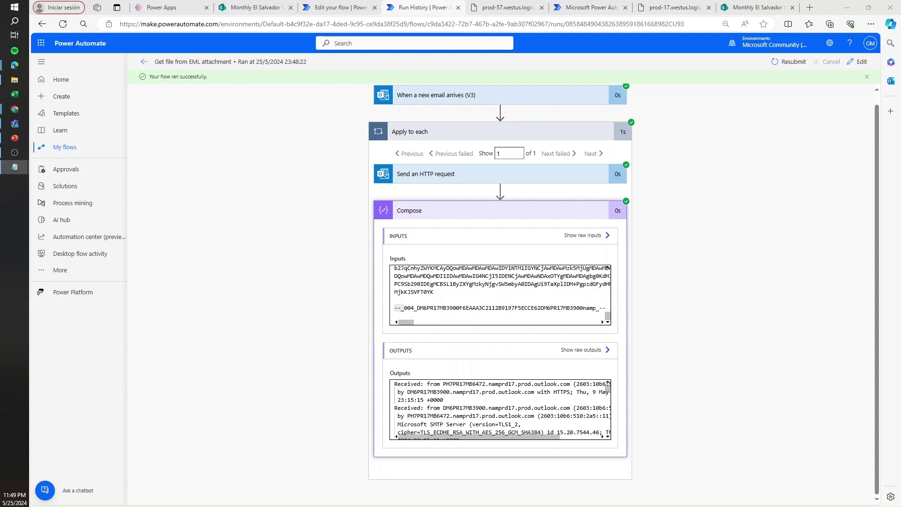
{"action": "key", "text": "alt+Tab"}
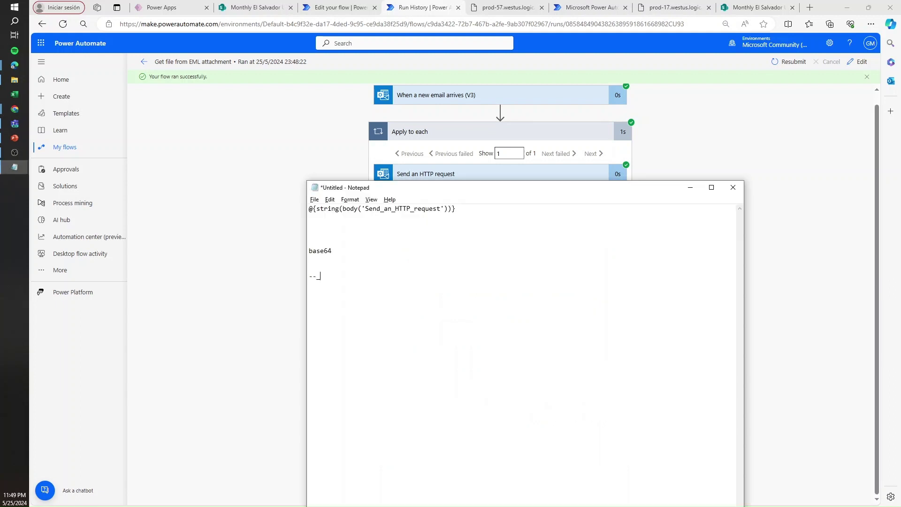
{"action": "key", "text": "alt+Tab"}
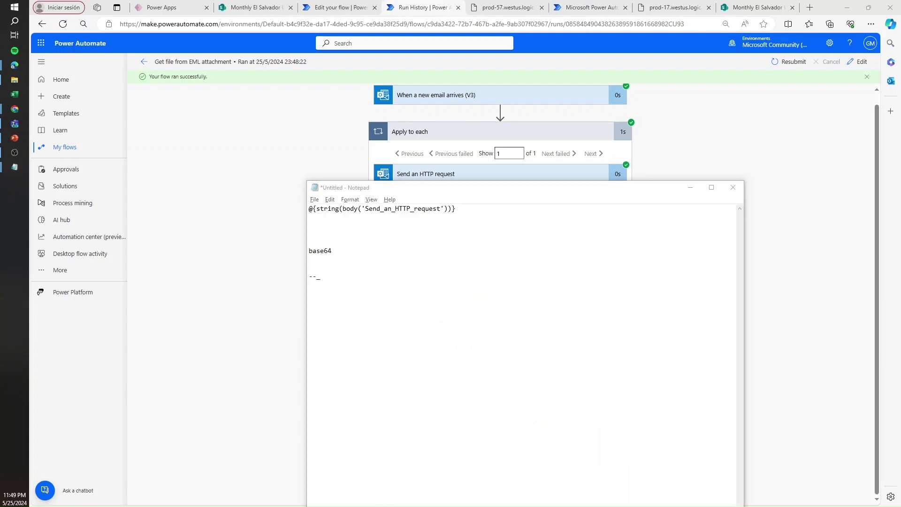
{"action": "left_click", "coordinate": [380, 283]}
{"action": "key", "text": "alt+Tab"}
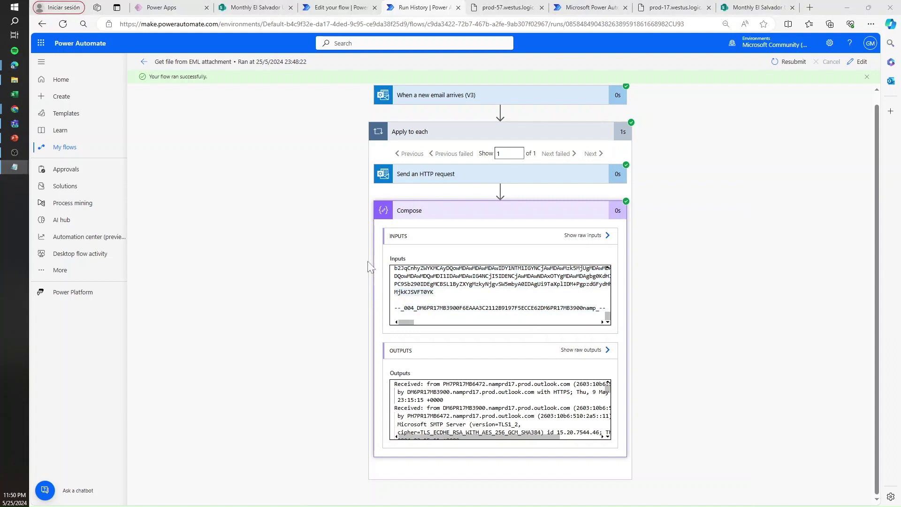
{"action": "key", "text": "alt+Tab"}
{"action": "double_click", "coordinate": [330, 250]}
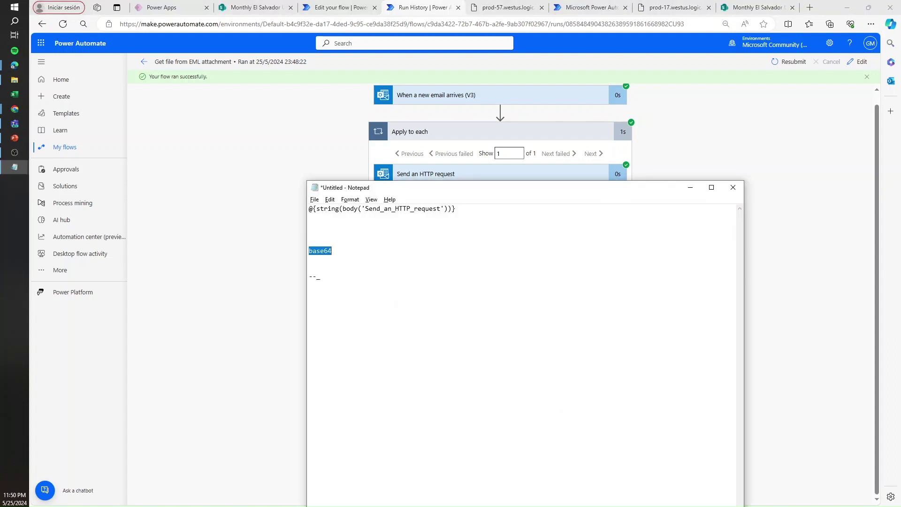
{"action": "left_click_drag", "start_coordinate": [321, 276], "coordinate": [308, 276]}
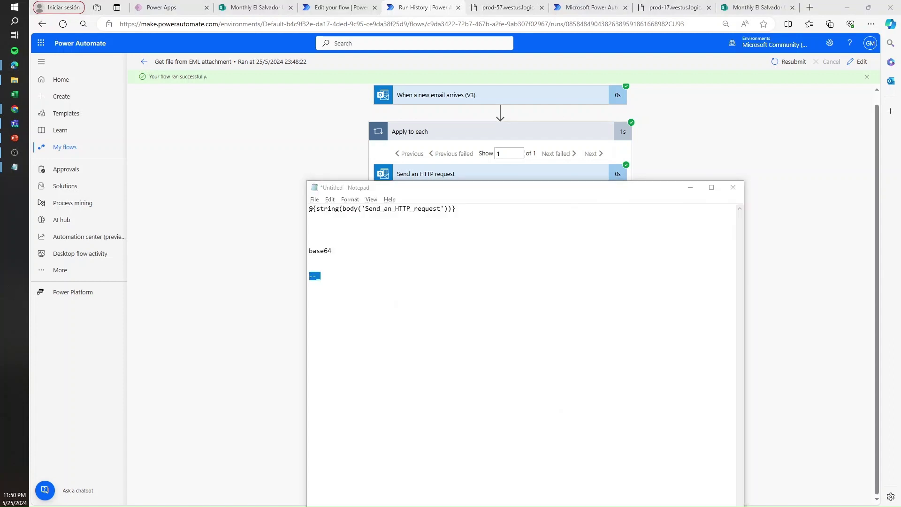
{"action": "key", "text": "alt+Tab"}
Move string(body('Send_an_HTTP_request')) onto its own line below @{ in Notepad
{"action": "scroll", "coordinate": [500, 294], "scroll_direction": "up", "scroll_amount": 15}
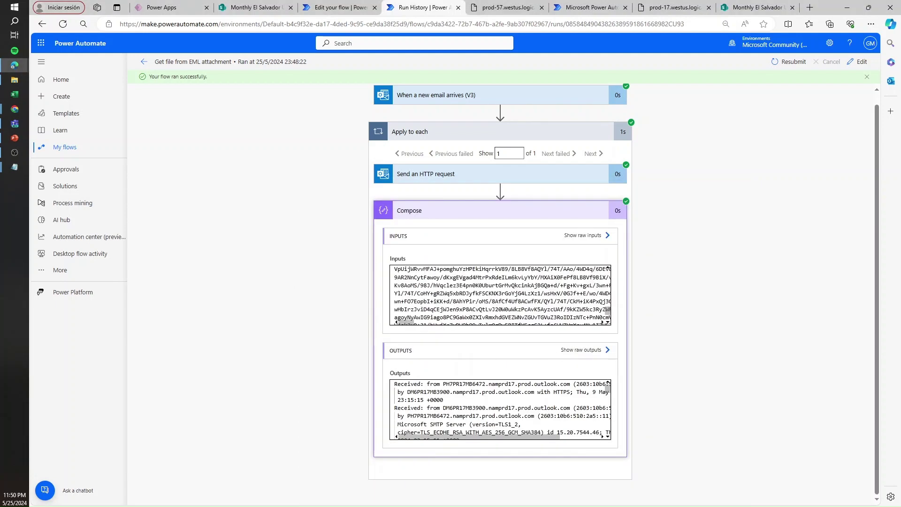
{"action": "scroll", "coordinate": [500, 295], "scroll_direction": "up", "scroll_amount": 5}
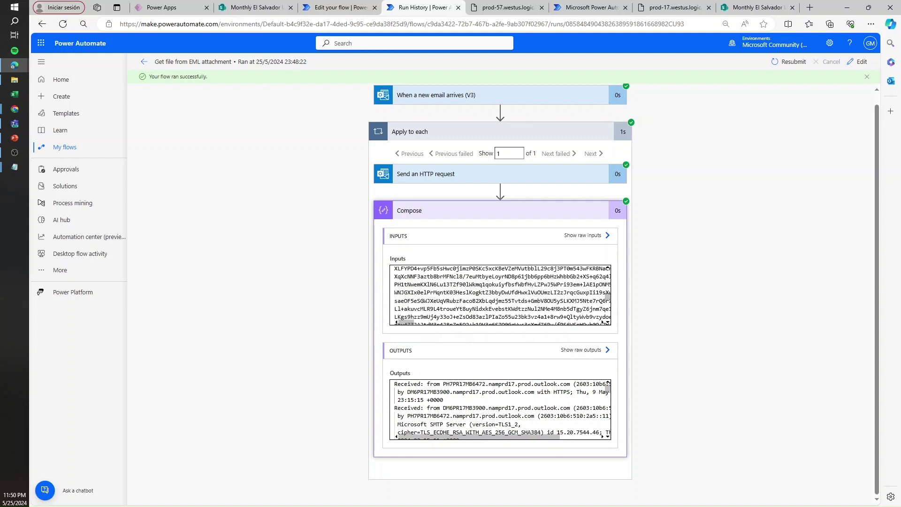
{"action": "scroll", "coordinate": [500, 295], "scroll_direction": "up", "scroll_amount": 5}
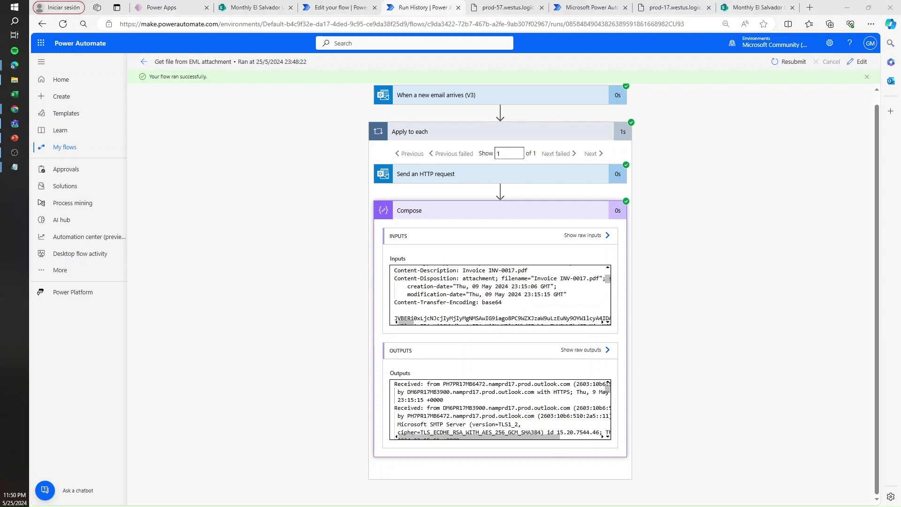
{"action": "key", "text": "alt+Tab"}
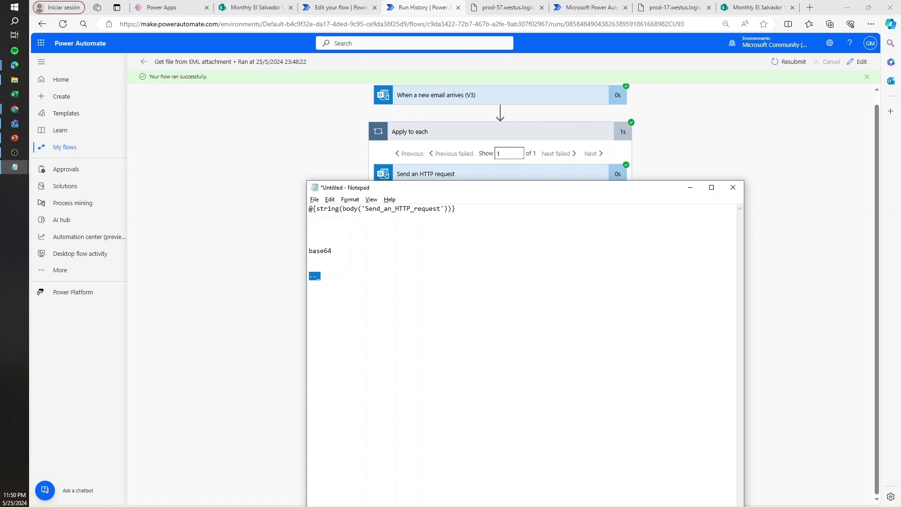
{"action": "left_click_drag", "start_coordinate": [333, 251], "coordinate": [308, 251]}
{"action": "key", "text": "ctrl+c"}
{"action": "left_click", "coordinate": [332, 251]}
{"action": "left_click", "coordinate": [317, 209]}
{"action": "key", "text": "Return"}
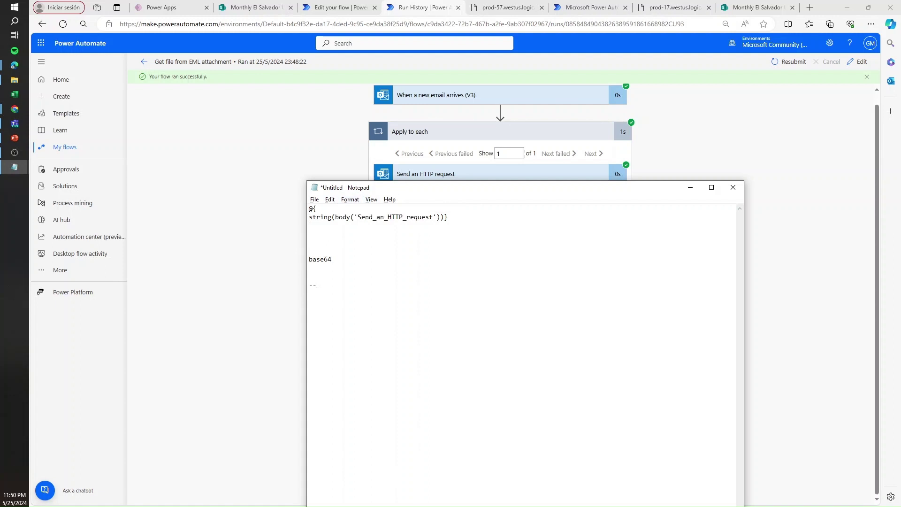
Wrap the string expression in last(split(..., 'base64')) in Notepad
{"action": "key", "text": "Return"}
{"action": "key", "text": "Return"}
{"action": "type", "text": "spli"}
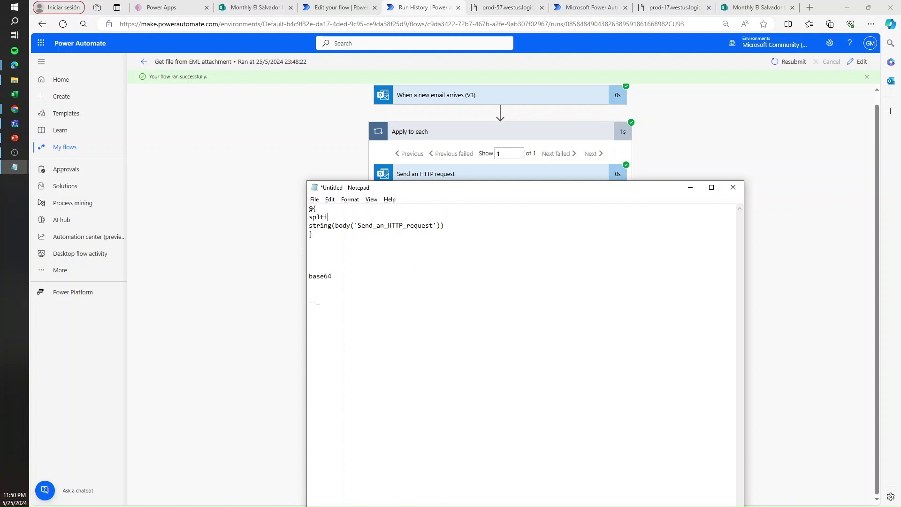
{"action": "type", "text": "t( ''"}
{"action": "key", "text": "ctrl+v"}
{"action": "type", "text": ")"}
{"action": "type", "text": "last"}
{"action": "type", "text": "("}
{"action": "type", "text": ")"}
{"action": "left_click_drag", "start_coordinate": [479, 226], "coordinate": [455, 226]}
Examine where the base64 data ends at the --_ boundary in the Compose Inputs
{"action": "key", "text": "alt+Tab"}
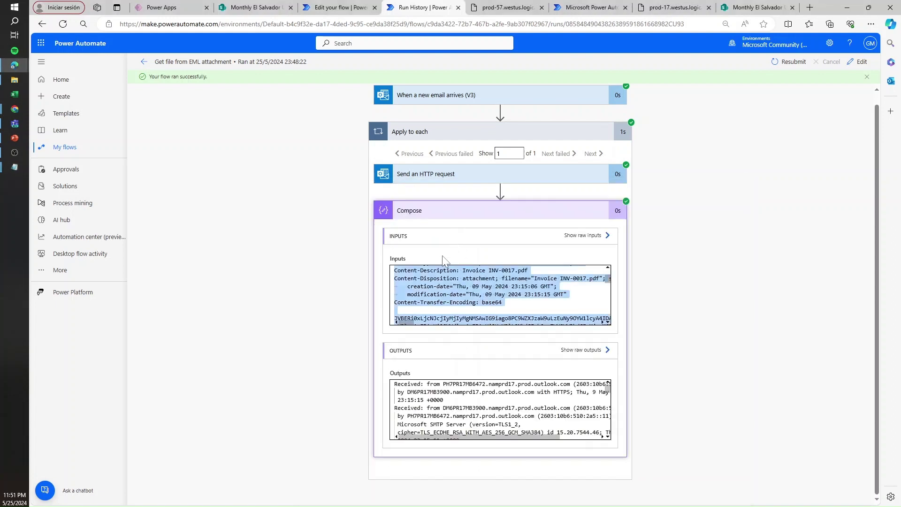
{"action": "left_click", "coordinate": [431, 295]}
{"action": "left_click_drag", "start_coordinate": [609, 282], "coordinate": [609, 316]}
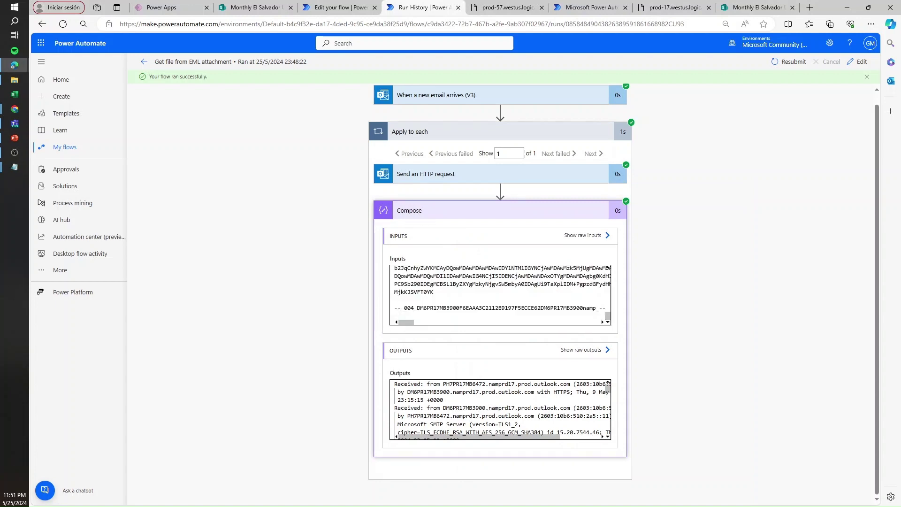
{"action": "left_click_drag", "start_coordinate": [401, 308], "coordinate": [394, 308]}
{"action": "key", "text": "Right"}
{"action": "key", "text": "shift+Home"}
{"action": "key", "text": "Up"}
{"action": "key", "text": "shift+Left"}
{"action": "key", "text": "Left"}
{"action": "left_click_drag", "start_coordinate": [404, 308], "coordinate": [394, 308]}
{"action": "left_click", "coordinate": [404, 308]}
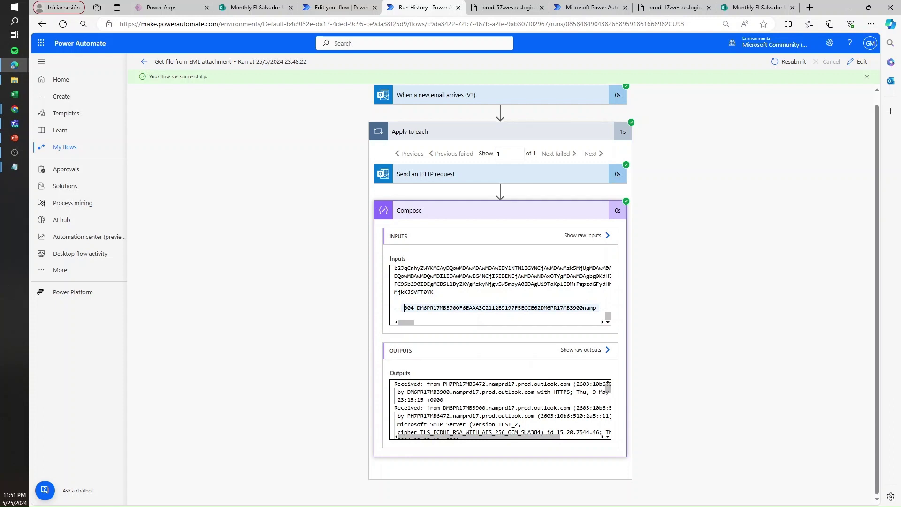
{"action": "left_click_drag", "start_coordinate": [404, 308], "coordinate": [395, 310]}
{"action": "left_click", "coordinate": [398, 308]}
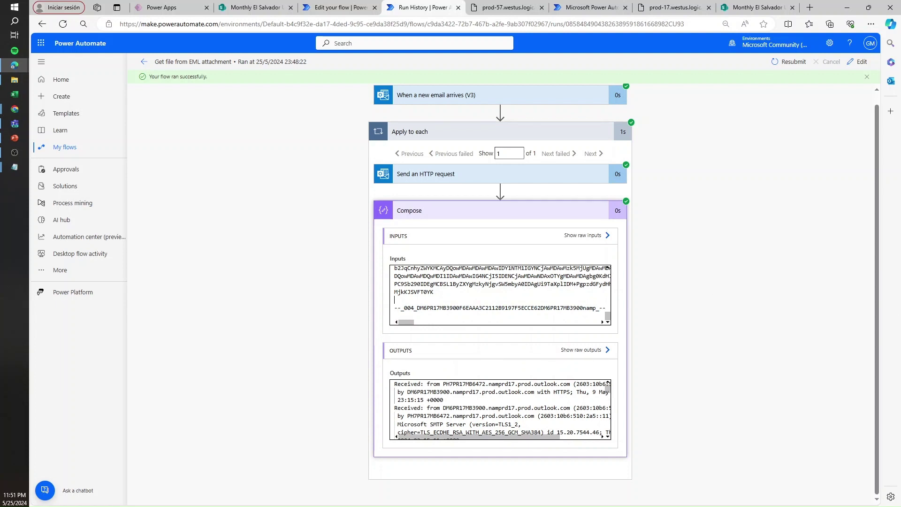
{"action": "key", "text": "alt+Tab"}
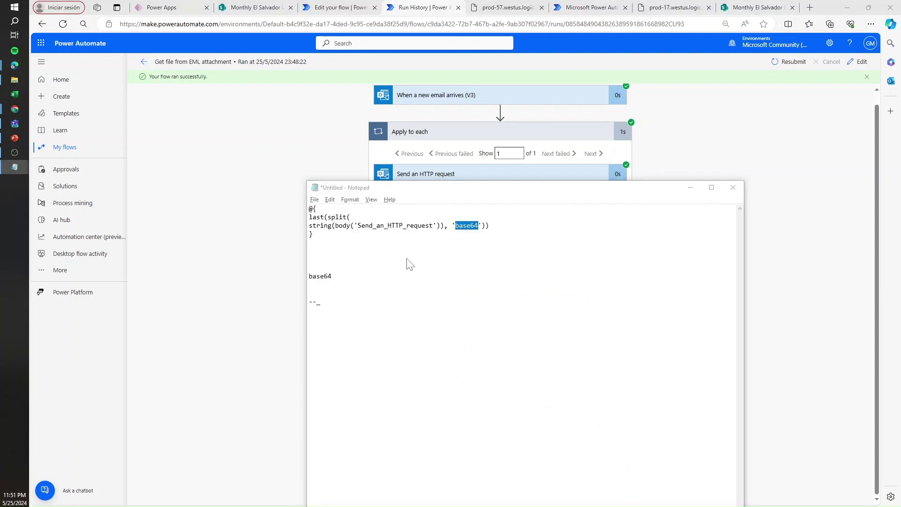
{"action": "key", "text": "alt+Tab"}
{"action": "key", "text": "alt+Tab"}
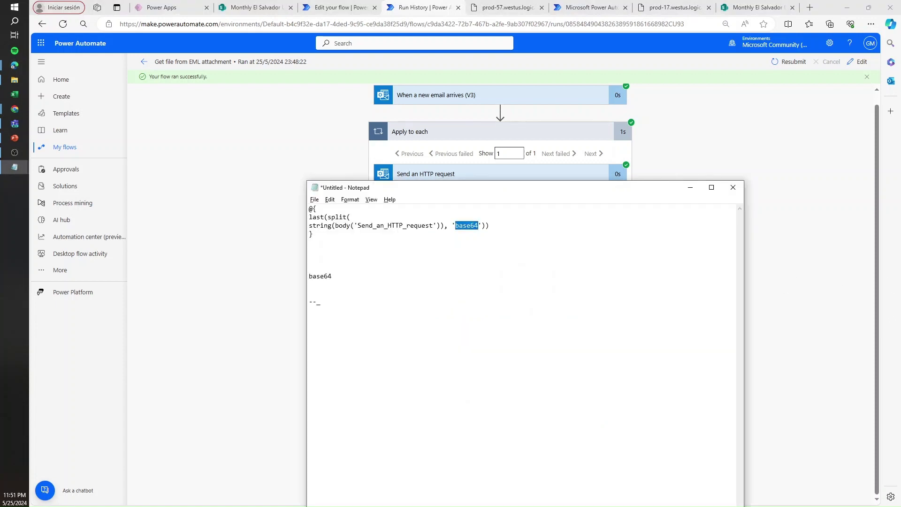
{"action": "key", "text": "alt+Tab"}
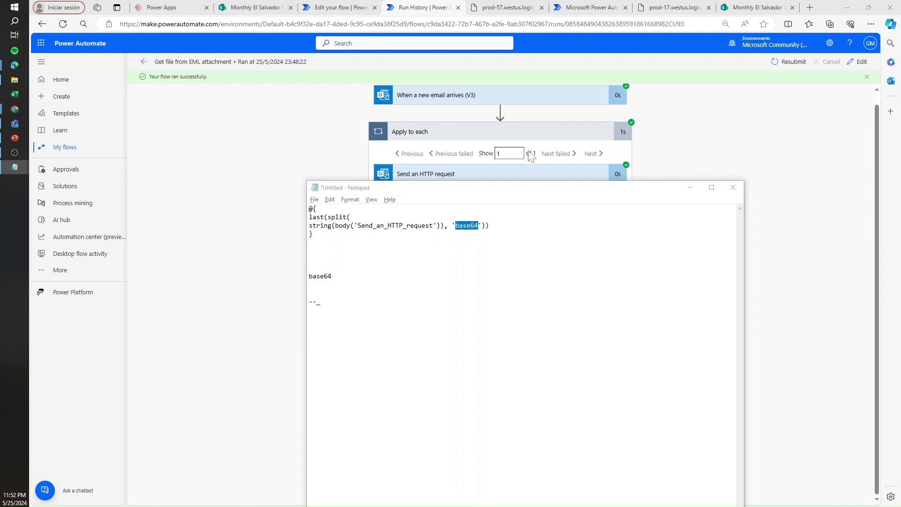
{"action": "left_click", "coordinate": [317, 209]}
Wrap last(split(...)) in replace(..., decodeUriComponent('%0D%0A'), '') to strip line breaks
{"action": "key", "text": "Return"}
{"action": "type", "text": "replace("}
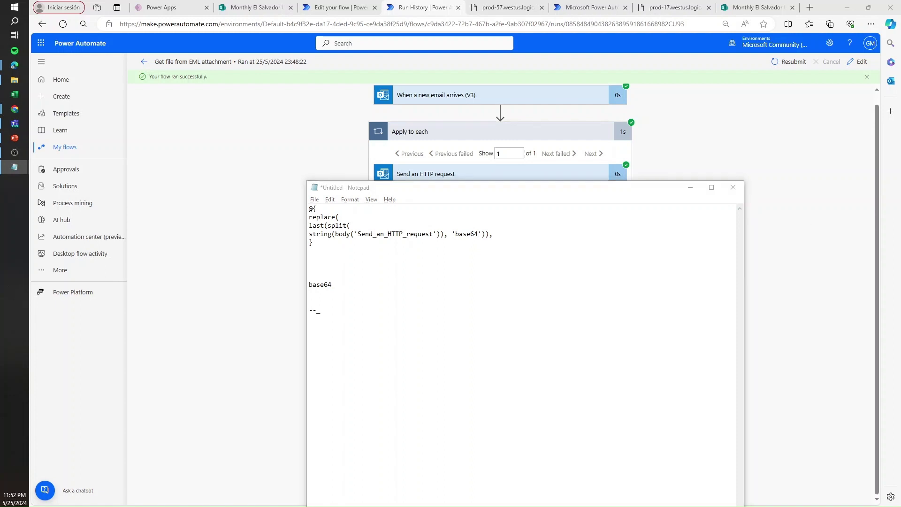
{"action": "left_click", "coordinate": [493, 234]}
{"action": "type", "text": ",decodeUriComponent('%0D%0A'),'')"}
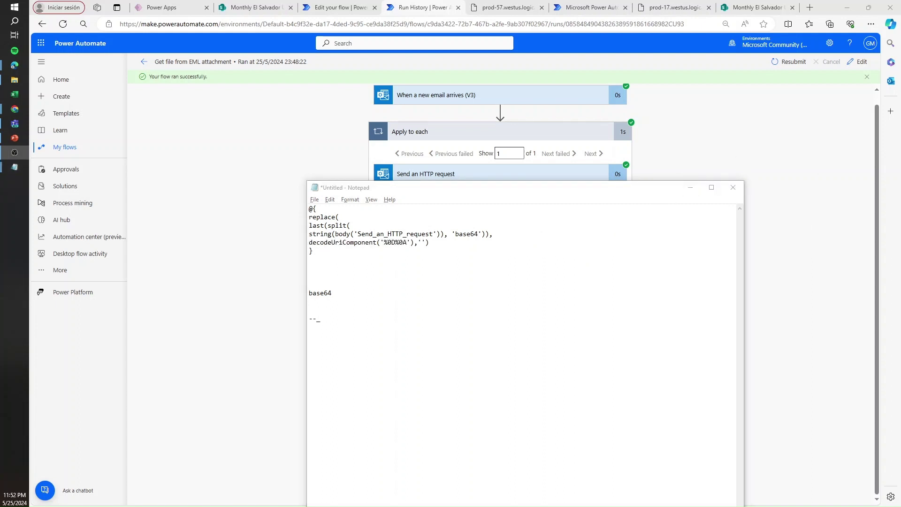
{"action": "left_click_drag", "start_coordinate": [407, 243], "coordinate": [384, 242]}
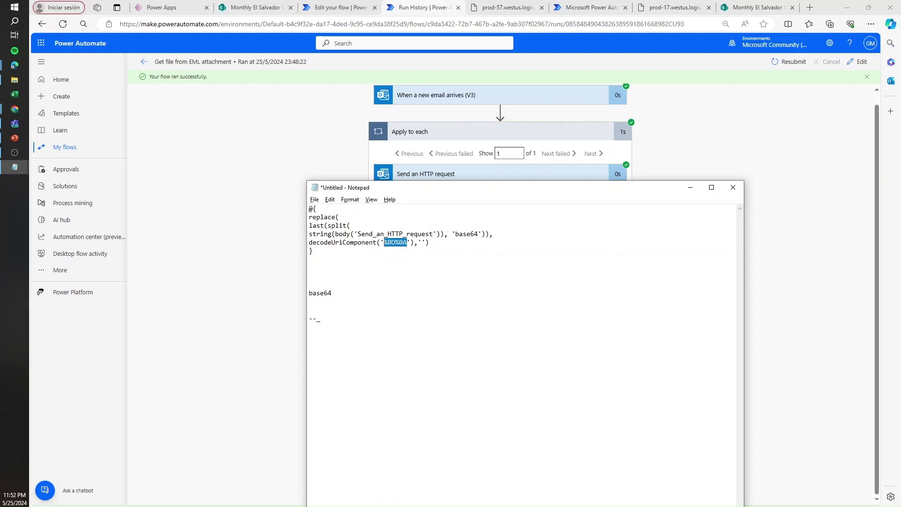
{"action": "left_click", "coordinate": [421, 243]}
{"action": "left_click_drag", "start_coordinate": [486, 234], "coordinate": [452, 234]}
{"action": "left_click_drag", "start_coordinate": [340, 217], "coordinate": [309, 217]}
Wrap the whole expression in an outer split(..., '') for the --_ boundary
{"action": "key", "text": "alt+Tab"}
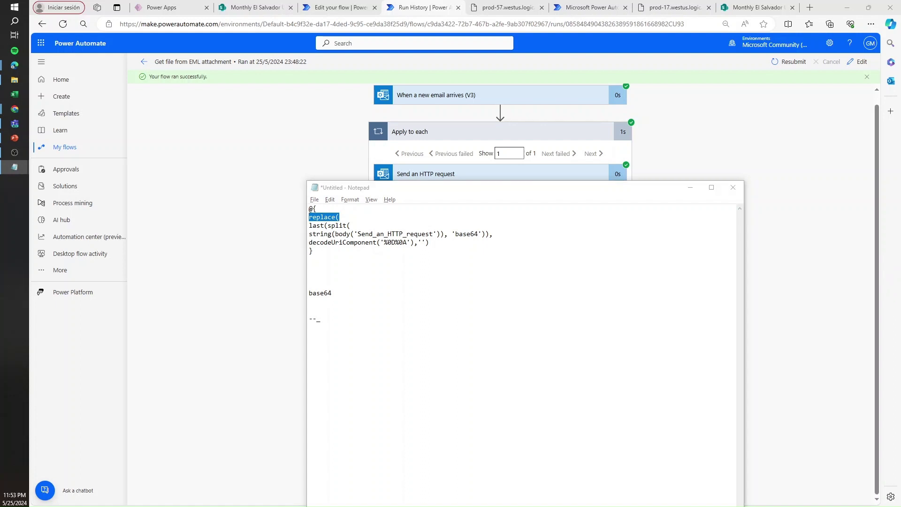
{"action": "left_click_drag", "start_coordinate": [322, 319], "coordinate": [305, 317]}
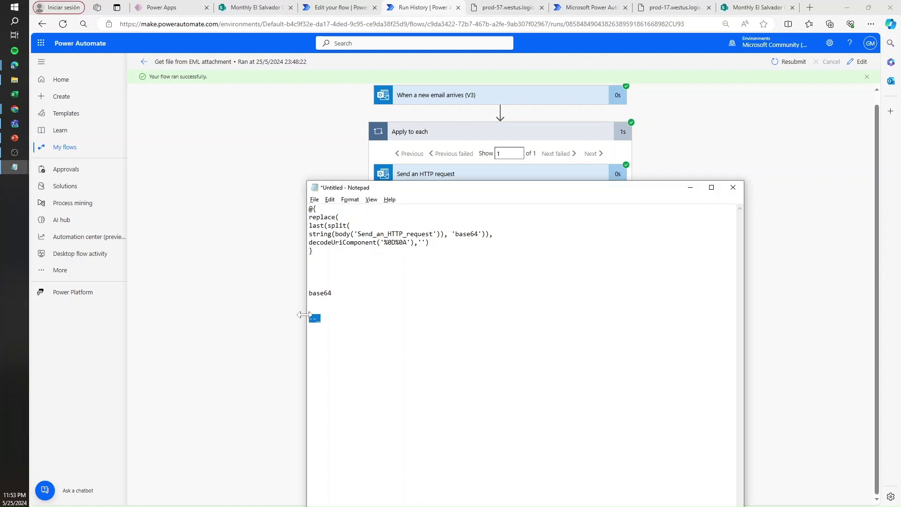
{"action": "left_click", "coordinate": [317, 209]}
{"action": "key", "text": "Return"}
{"action": "key", "text": "Return"}
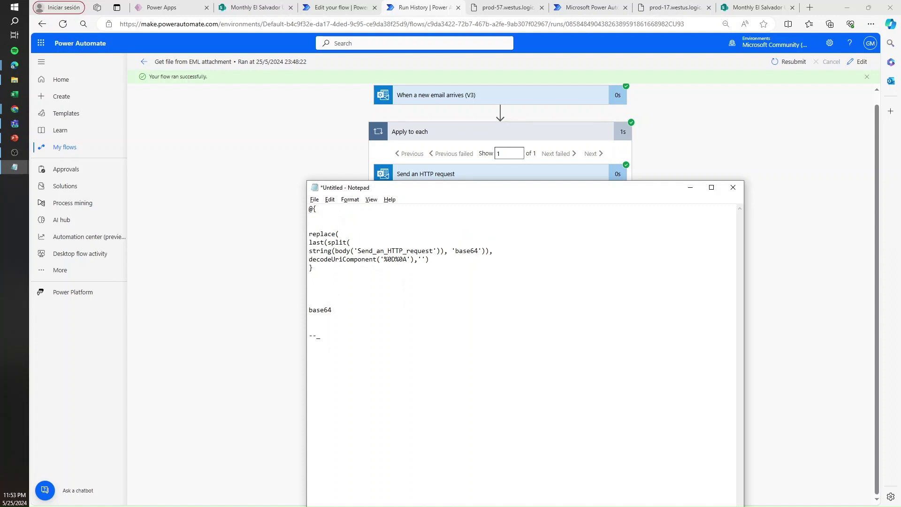
{"action": "key", "text": "Return"}
{"action": "key", "text": "Return"}
{"action": "type", "text": "s´plit("}
{"action": "key", "text": "BackSpace"}
{"action": "key", "text": "BackSpace"}
{"action": "key", "text": "BackSpace"}
{"action": "key", "text": "BackSpace"}
{"action": "key", "text": "BackSpace"}
{"action": "key", "text": "BackSpace"}
{"action": "type", "text": "plit)"}
{"action": "key", "text": "BackSpace"}
{"action": "type", "text": "({"}
{"action": "key", "text": "BackSpace"}
{"action": "type", "text": "''"}
{"action": "type", "text": "="}
{"action": "key", "text": "BackSpace"}
{"action": "type", "text": ")"}
{"action": "left_click_drag", "start_coordinate": [321, 352], "coordinate": [307, 360]}
Paste --_ as the outer split's delimiter in the Notepad expression
{"action": "key", "text": "ctrl+c"}
{"action": "left_click", "coordinate": [440, 259]}
{"action": "key", "text": "ctrl+v"}
{"action": "left_click_drag", "start_coordinate": [483, 251], "coordinate": [452, 251]}
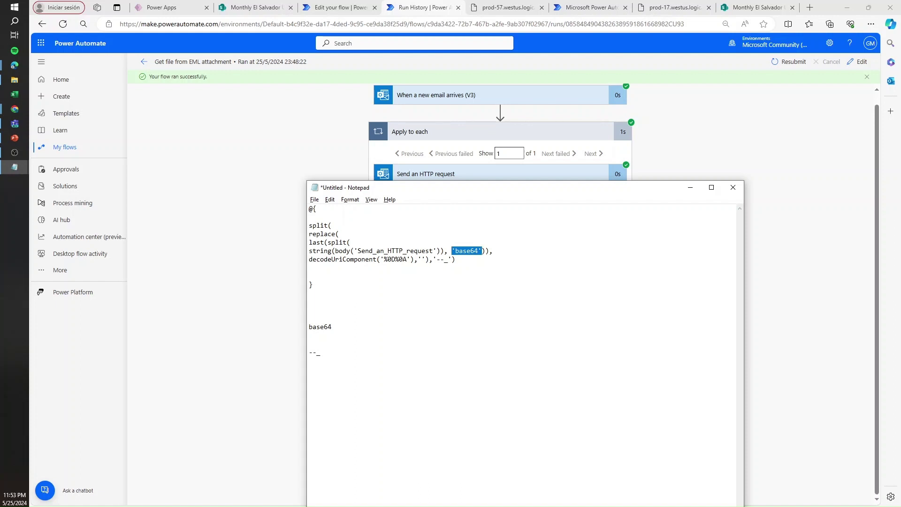
{"action": "left_click_drag", "start_coordinate": [329, 243], "coordinate": [309, 243]}
{"action": "left_click_drag", "start_coordinate": [453, 260], "coordinate": [432, 259]}
Tidy the placeholder lines between the base64 marker and the --_ boundary
{"action": "left_click", "coordinate": [309, 336]}
{"action": "type", "text": "..."}
{"action": "double_click", "coordinate": [320, 327]}
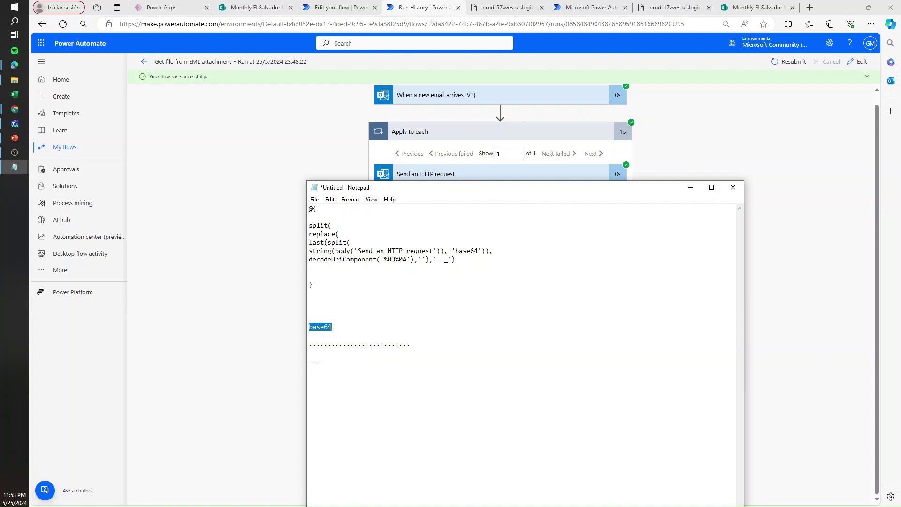
{"action": "double_click", "coordinate": [315, 361]}
{"action": "left_click", "coordinate": [311, 352]}
{"action": "mouse_move", "coordinate": [309, 344]}
{"action": "left_mouse_down"}
{"action": "mouse_move", "coordinate": [322, 361]}
{"action": "mouse_move", "coordinate": [309, 345]}
{"action": "left_mouse_up"}
{"action": "left_click", "coordinate": [321, 344]}
{"action": "double_click", "coordinate": [321, 344]}
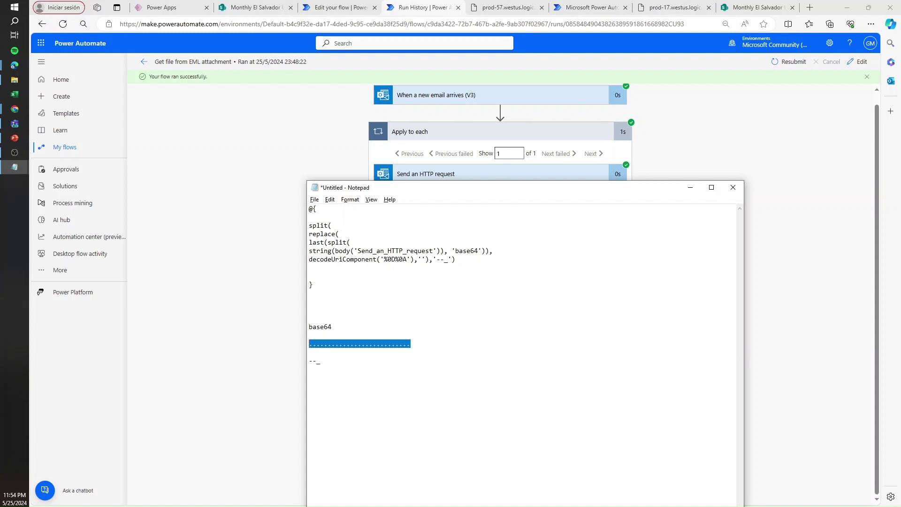
Wrap the expression in first(…), then select it all from @{ to }
{"action": "left_click", "coordinate": [310, 225]}
{"action": "type", "text": "first)"}
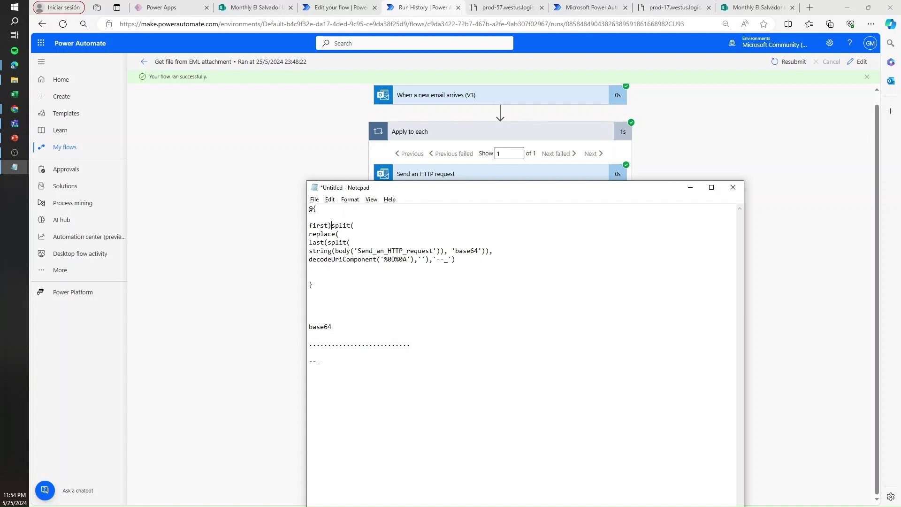
{"action": "key", "text": "BackSpace"}
{"action": "type", "text": "("}
{"action": "key", "text": "BackSpace"}
{"action": "type", "text": ")"}
{"action": "key", "text": "Delete"}
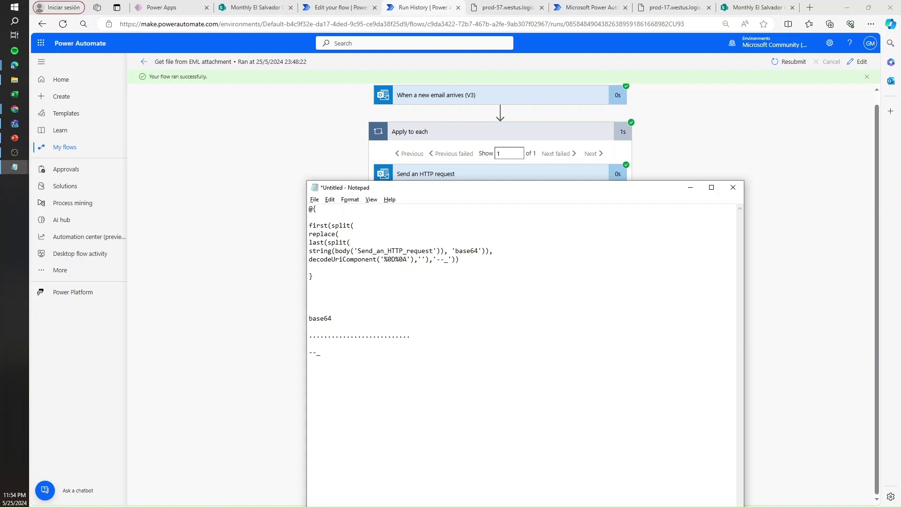
{"action": "left_click_drag", "start_coordinate": [314, 276], "coordinate": [309, 210]}
Swap Compose's string(...) token for the first(split(…,'--_')) expression, save, and revisit run history
{"action": "left_click", "coordinate": [358, 3]}
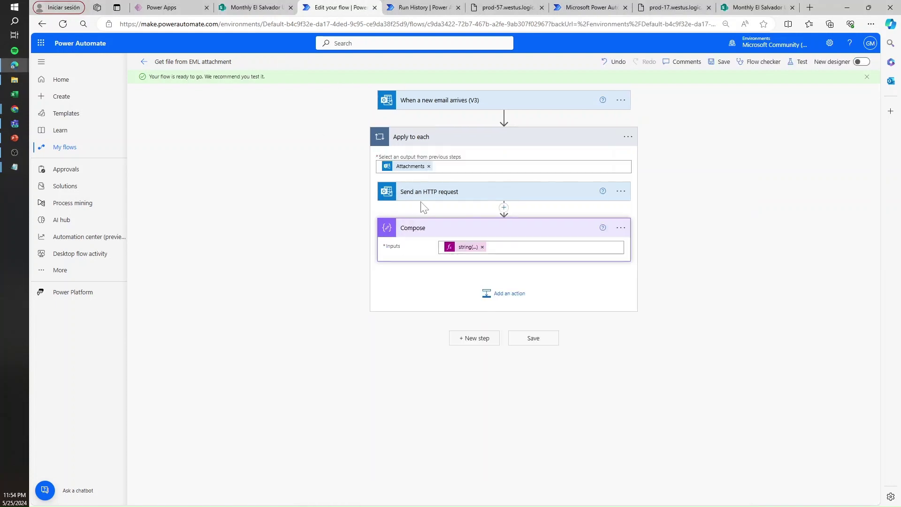
{"action": "left_click", "coordinate": [482, 247]}
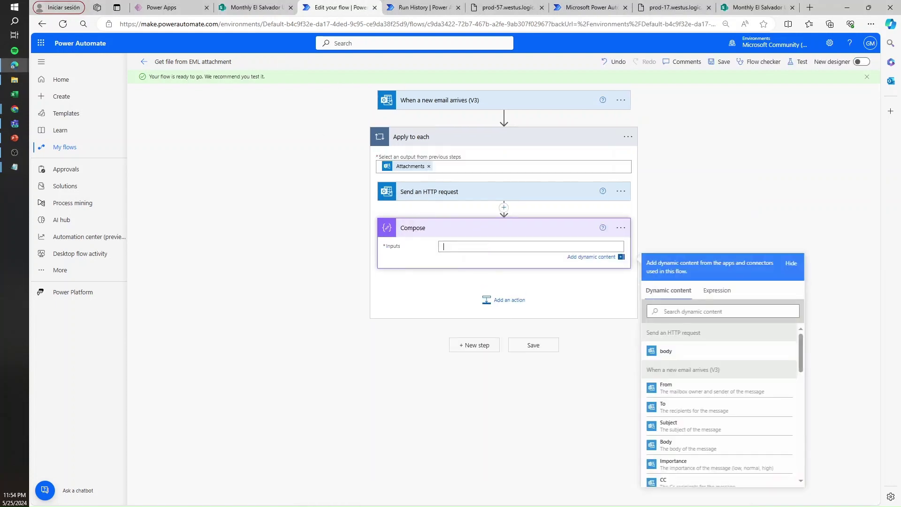
{"action": "key", "text": "ctrl+v"}
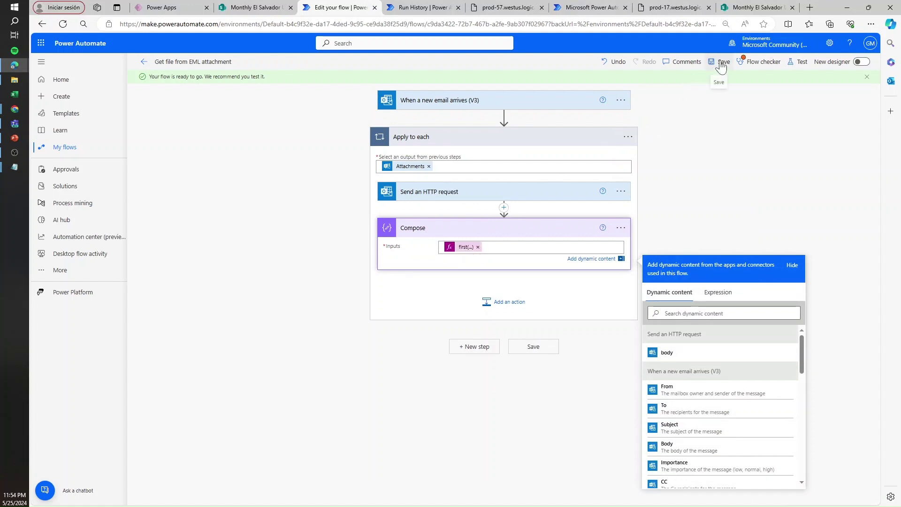
{"action": "left_click", "coordinate": [720, 61]}
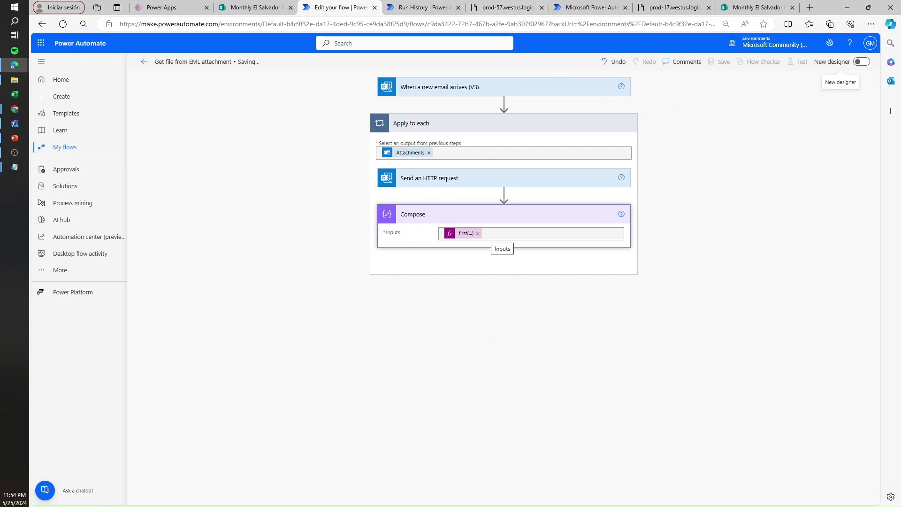
{"action": "left_click", "coordinate": [423, 7]}
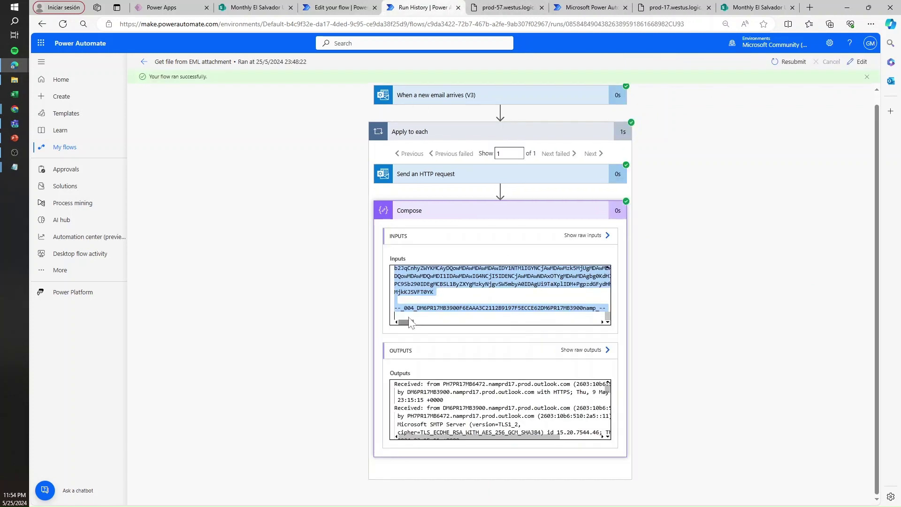
Select the Compose input text shown in the earlier run's details
{"action": "left_click_drag", "start_coordinate": [410, 316], "coordinate": [408, 260]}
{"action": "left_click", "coordinate": [424, 285]}
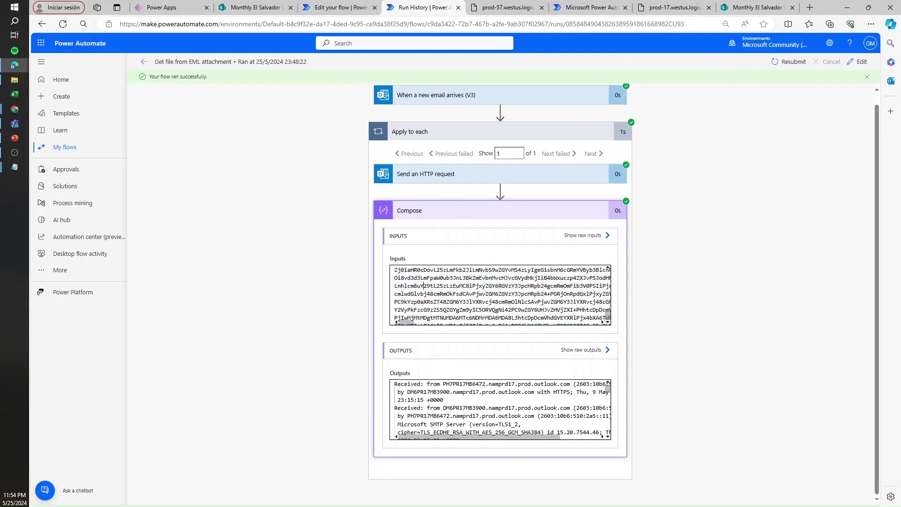
{"action": "left_click", "coordinate": [341, 5]}
{"action": "left_click", "coordinate": [425, 7]}
{"action": "key", "text": "ctrl+a"}
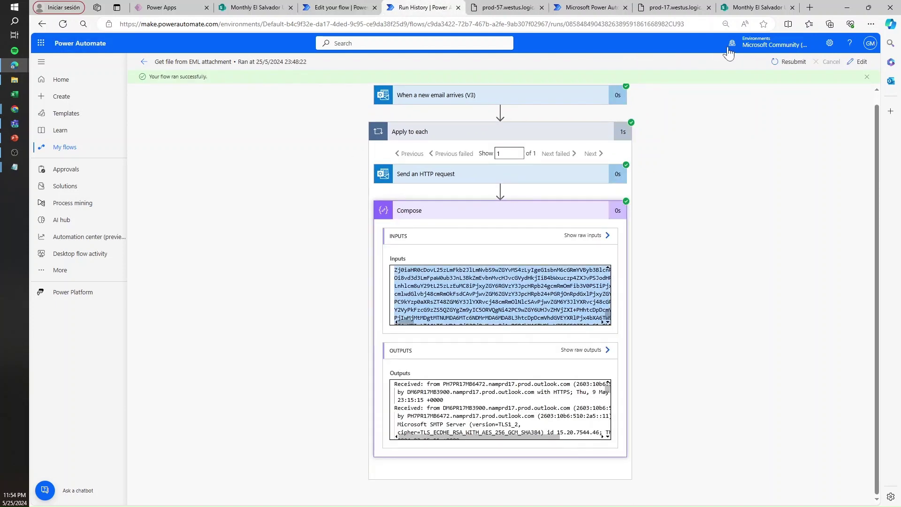
Resubmit the run and check that the new Compose output is base64 text
{"action": "left_click", "coordinate": [793, 61]}
{"action": "left_click", "coordinate": [492, 75]}
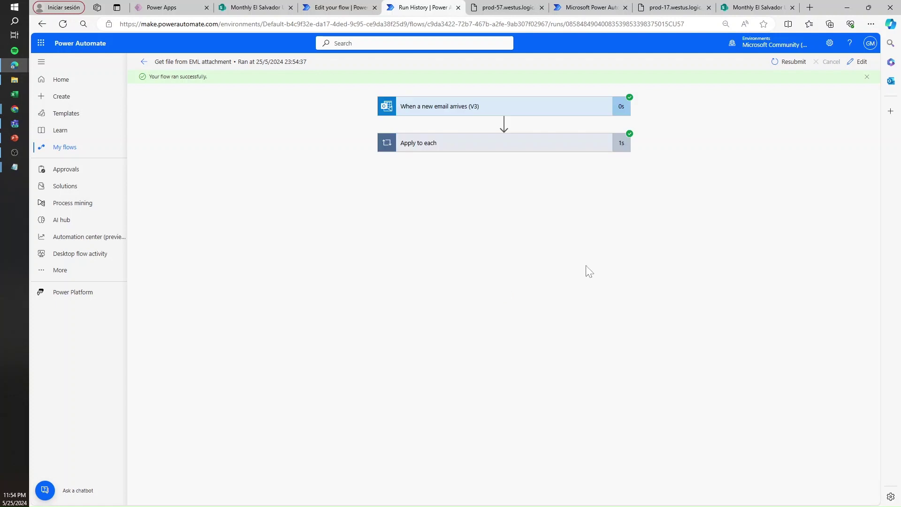
{"action": "left_click", "coordinate": [573, 146]}
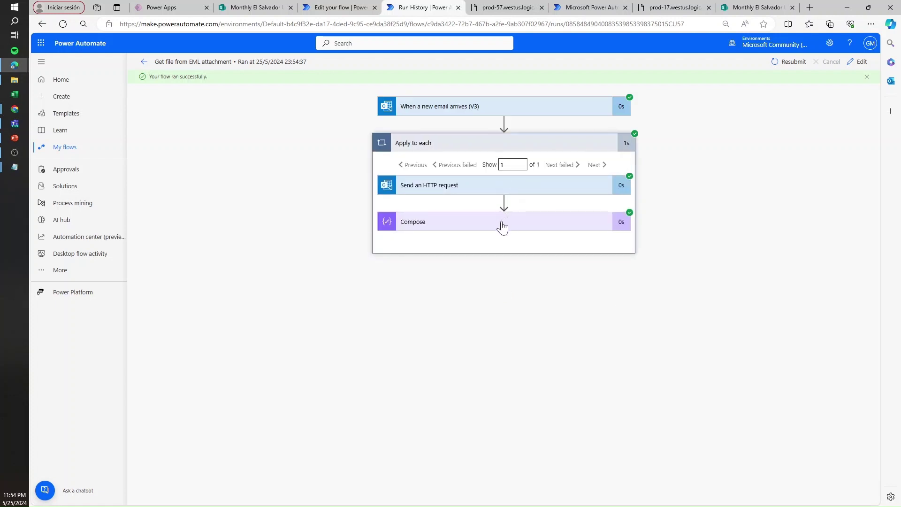
{"action": "left_click", "coordinate": [501, 223]}
{"action": "mouse_move", "coordinate": [409, 352]}
{"action": "left_mouse_down"}
{"action": "mouse_move", "coordinate": [610, 353]}
{"action": "mouse_move", "coordinate": [403, 354]}
{"action": "left_mouse_up"}
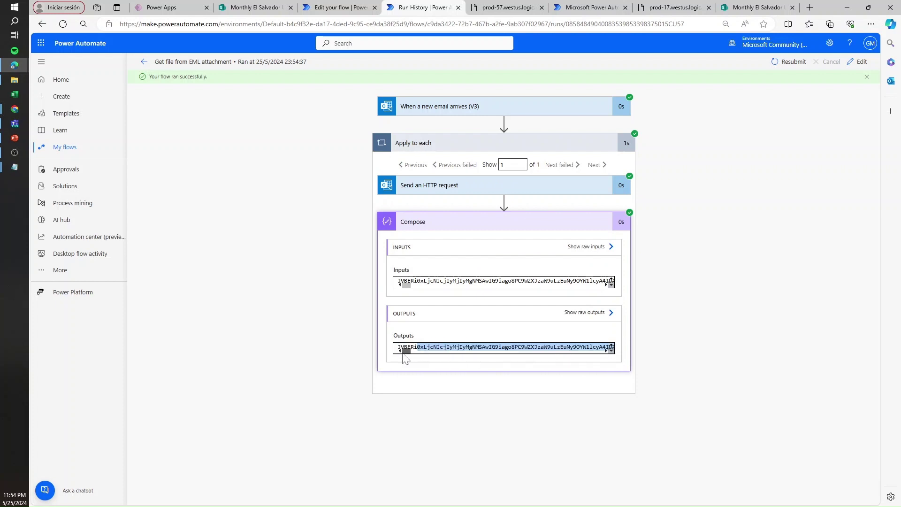
{"action": "left_click", "coordinate": [357, 7]}
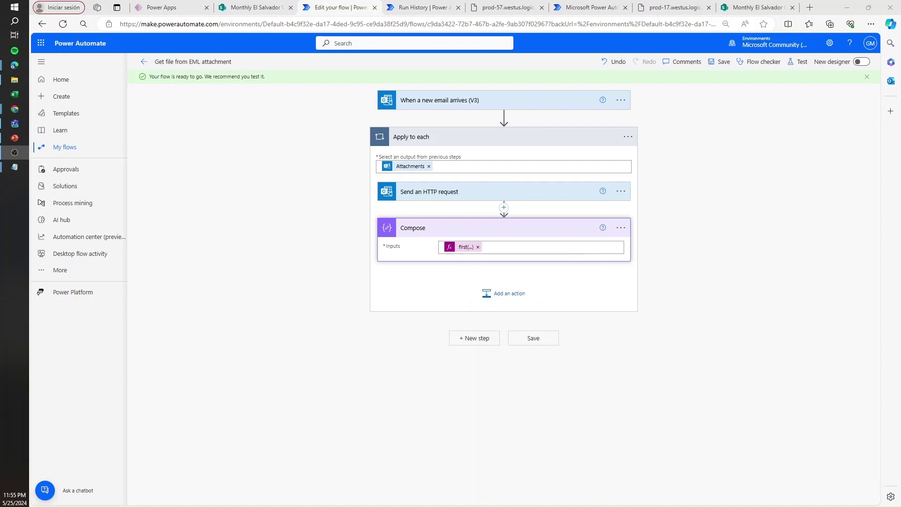
Delete the first(...) token and start a base64ToBinary expression in Compose inputs
{"action": "left_click", "coordinate": [478, 247]}
{"action": "left_click", "coordinate": [725, 298]}
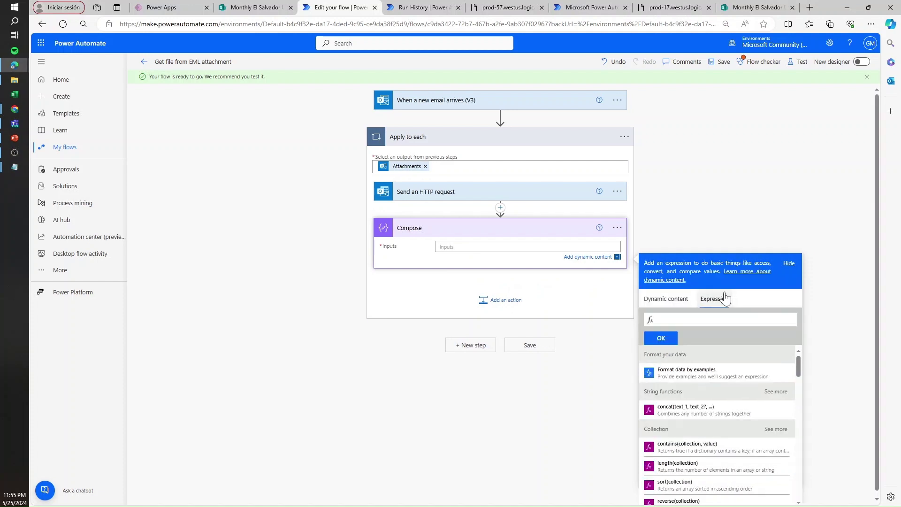
{"action": "type", "text": "base"}
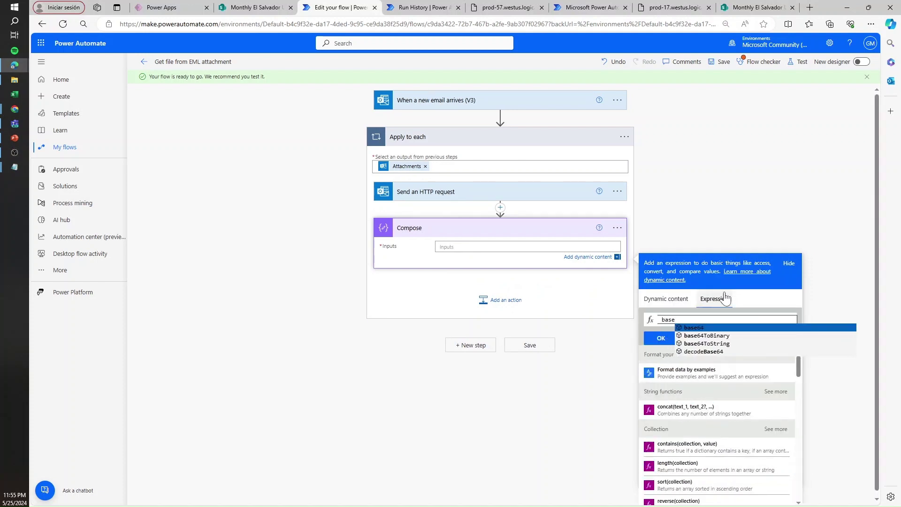
{"action": "left_click", "coordinate": [726, 336]}
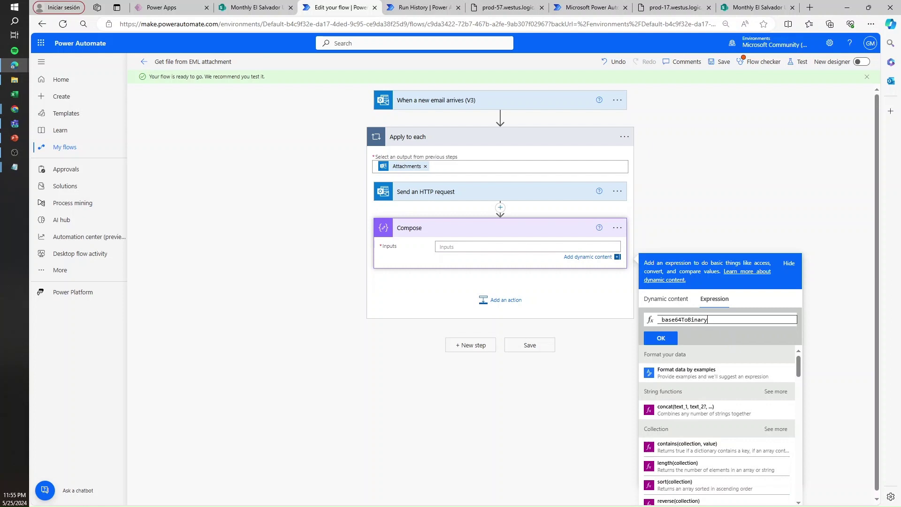
Copy the full expression from Notepad and paste it inside base64ToBinary(…) in Compose
{"action": "key", "text": "alt+Tab"}
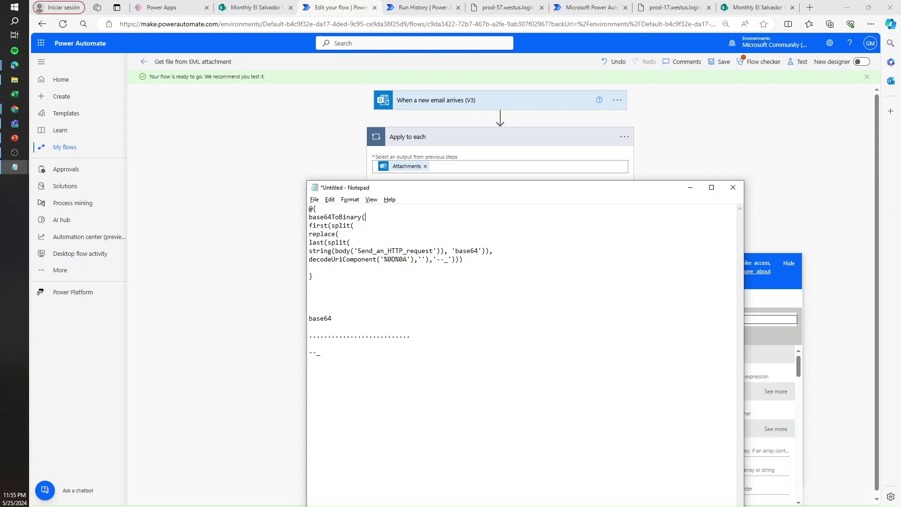
{"action": "left_click_drag", "start_coordinate": [309, 225], "coordinate": [459, 260]}
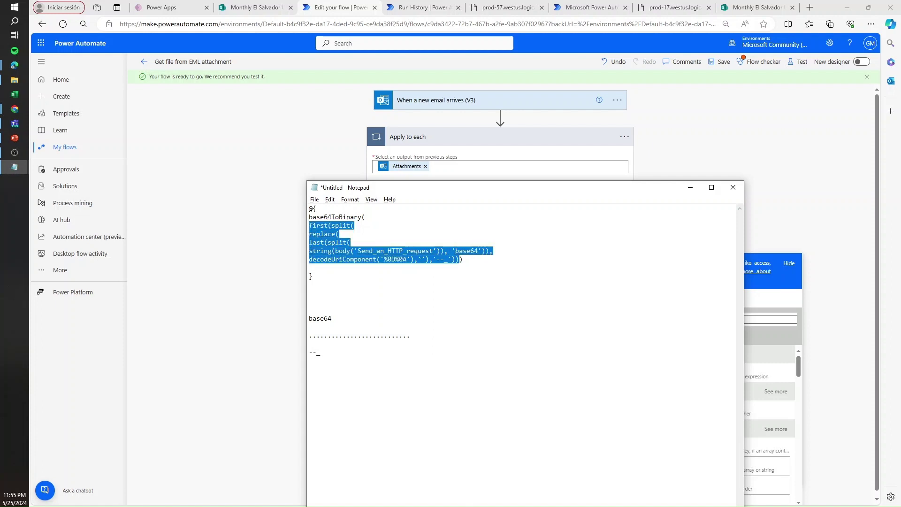
{"action": "left_click", "coordinate": [363, 217]}
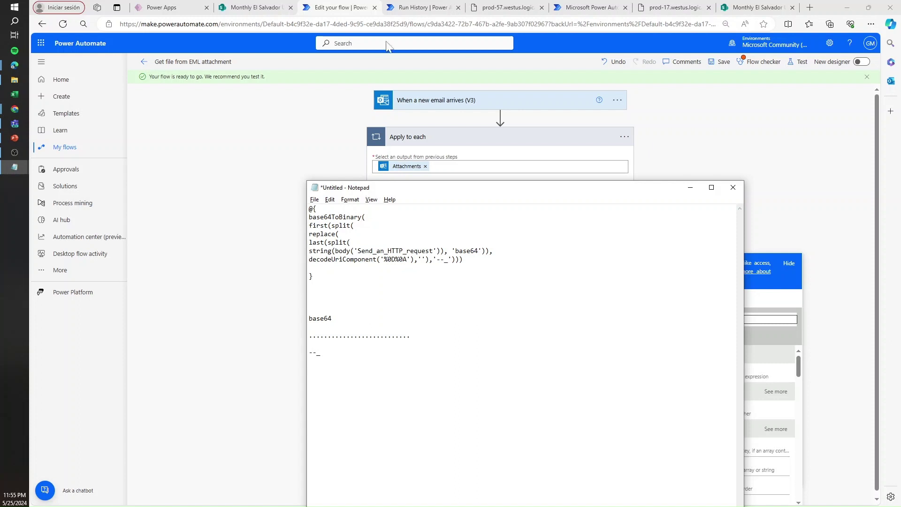
{"action": "left_click", "coordinate": [409, 8]}
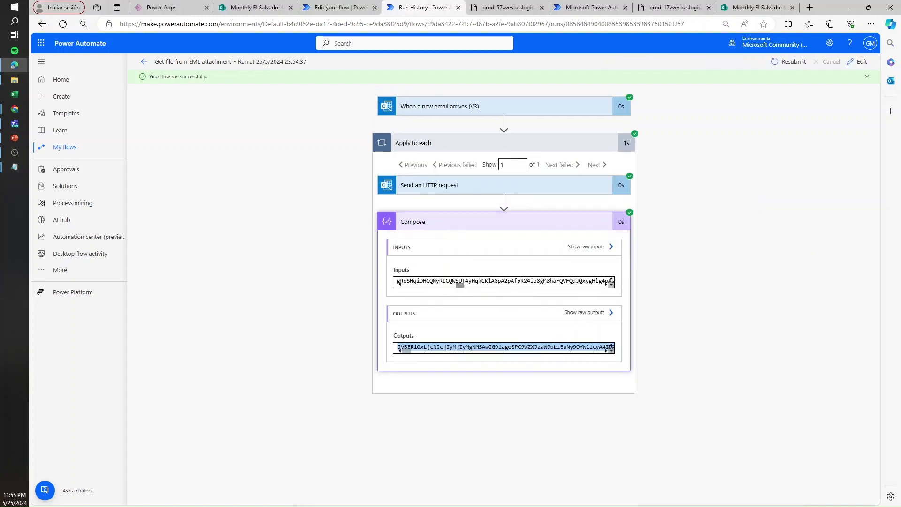
{"action": "key", "text": "alt+Tab"}
{"action": "key", "text": "Delete"}
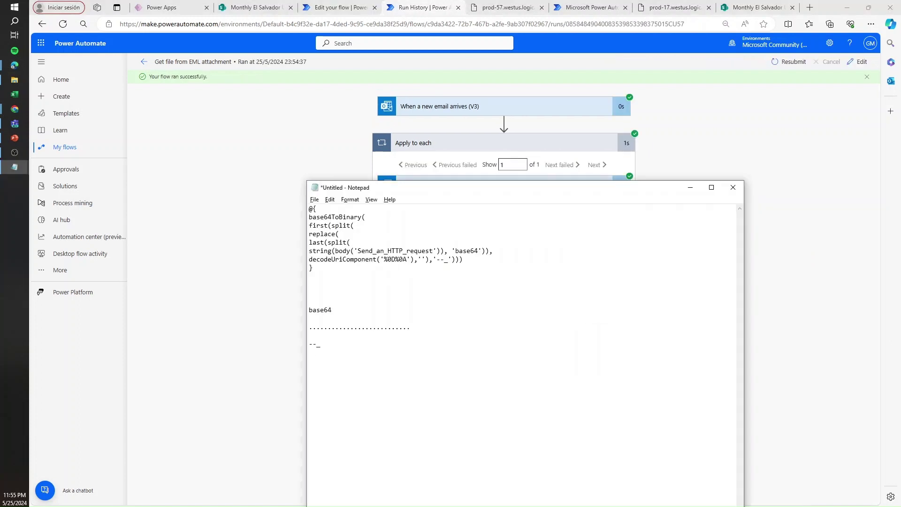
{"action": "left_click_drag", "start_coordinate": [313, 268], "coordinate": [310, 209]}
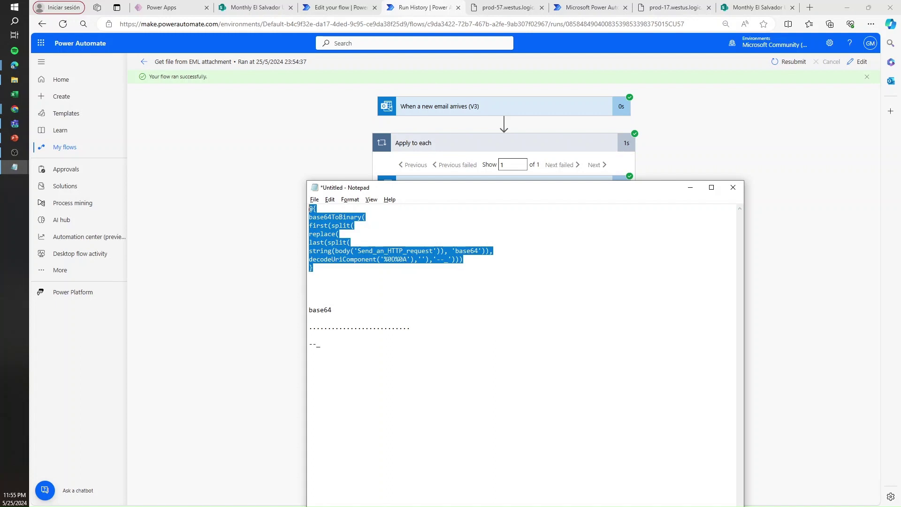
{"action": "left_click", "coordinate": [324, 12]}
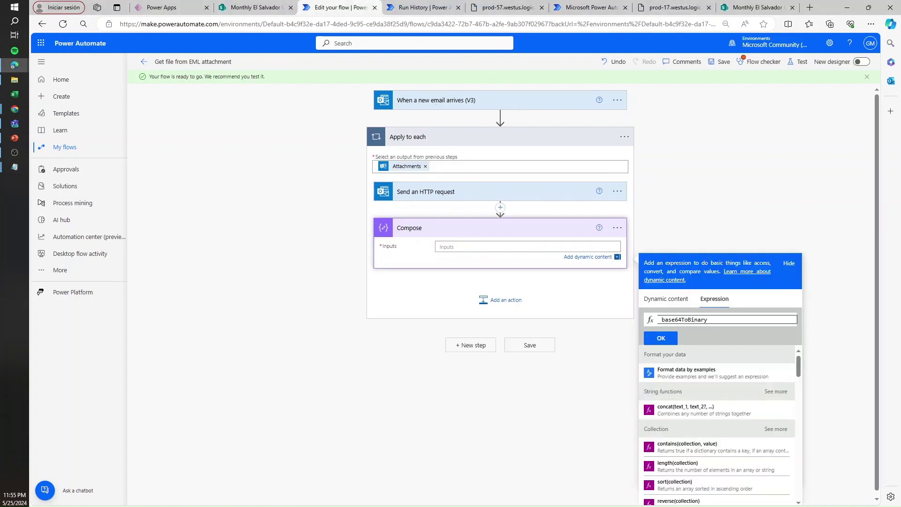
{"action": "key", "text": "ctrl+v"}
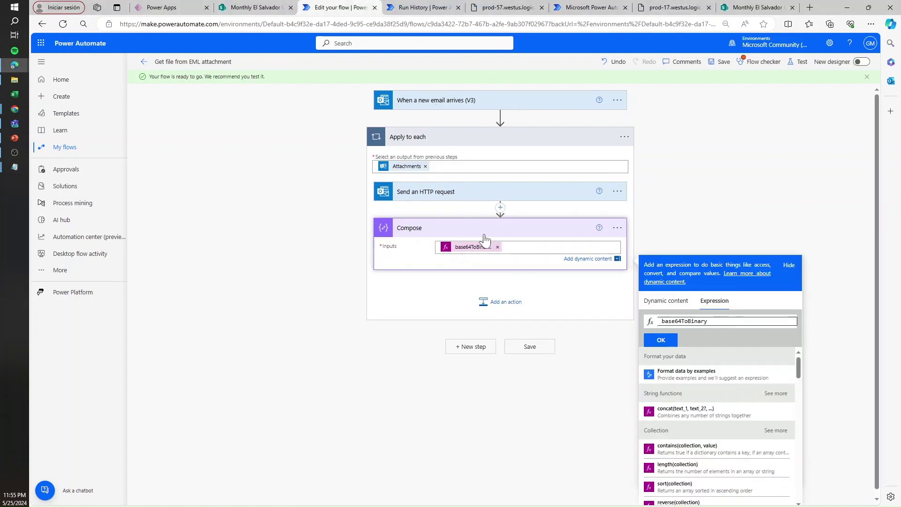
{"action": "left_click", "coordinate": [693, 210]}
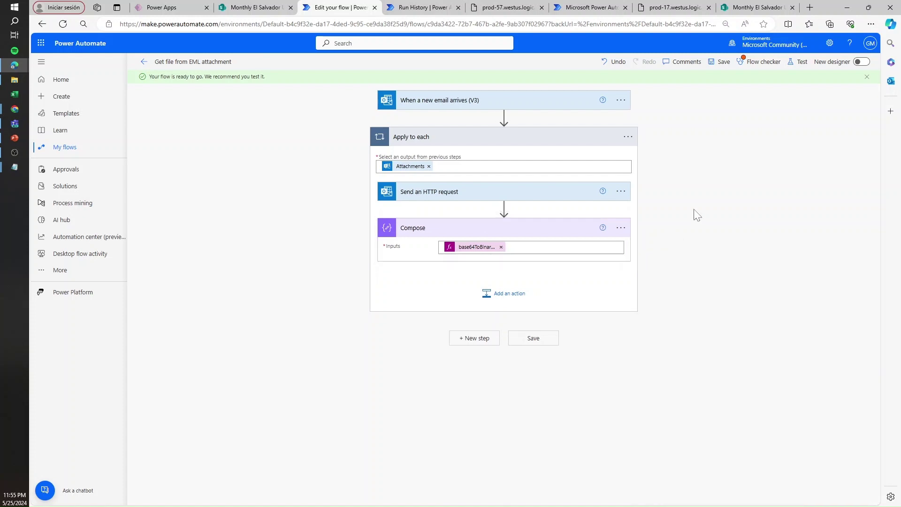
Add a SharePoint Create file action on the Monthly El Salvador UG site, folder /Shared Documents/Invoices
{"action": "left_click", "coordinate": [505, 294]}
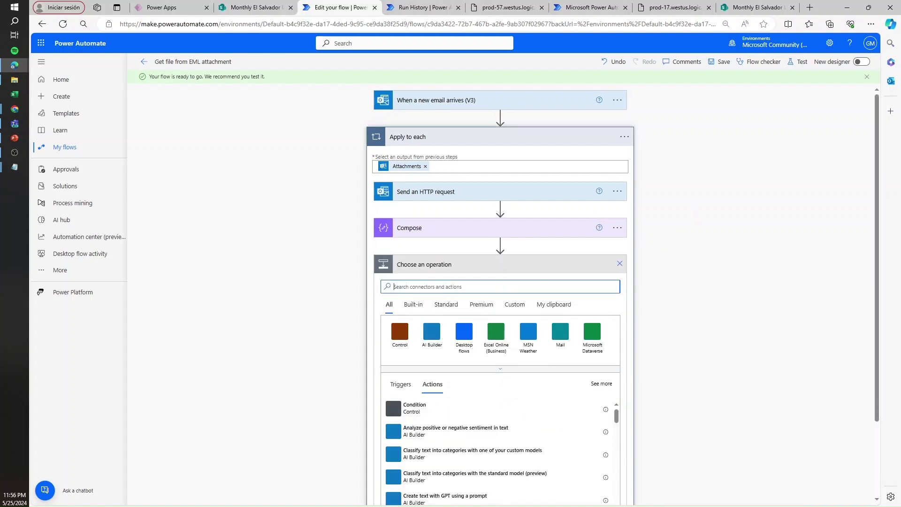
{"action": "type", "text": "sharepoint create file"}
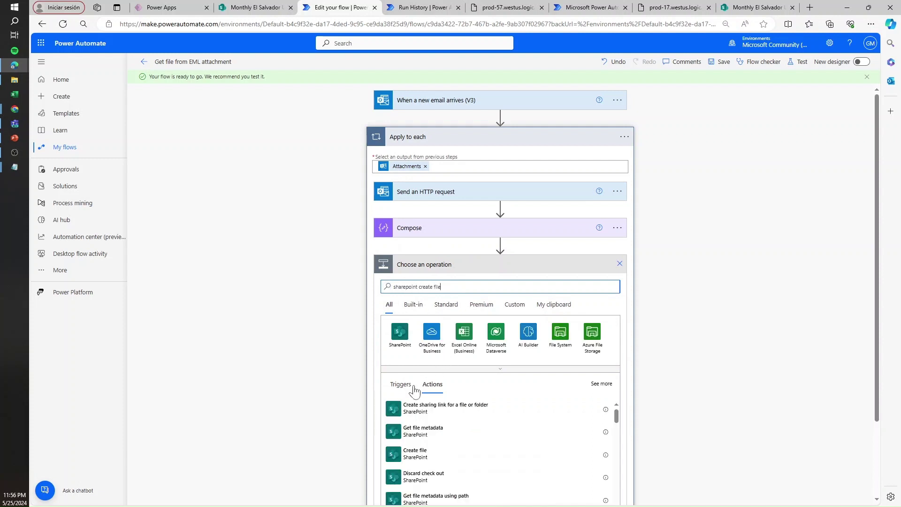
{"action": "left_click", "coordinate": [426, 457]}
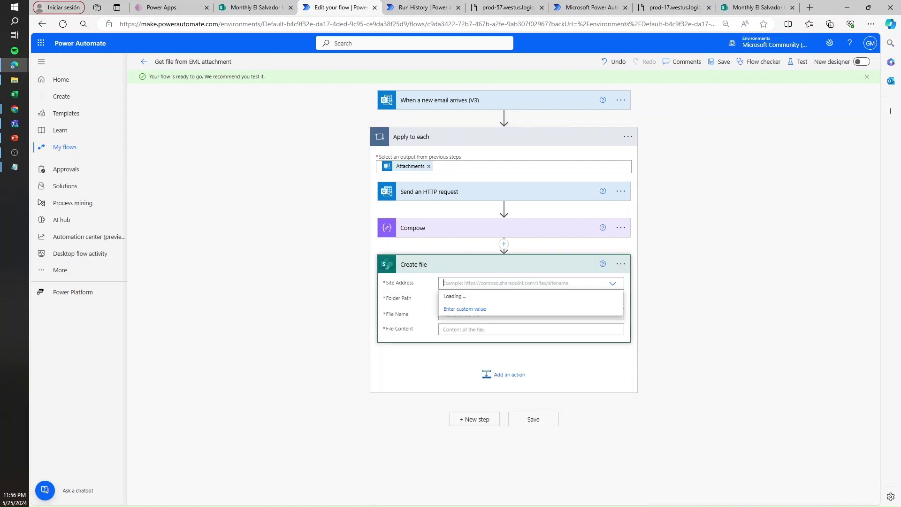
{"action": "type", "text": "ug"}
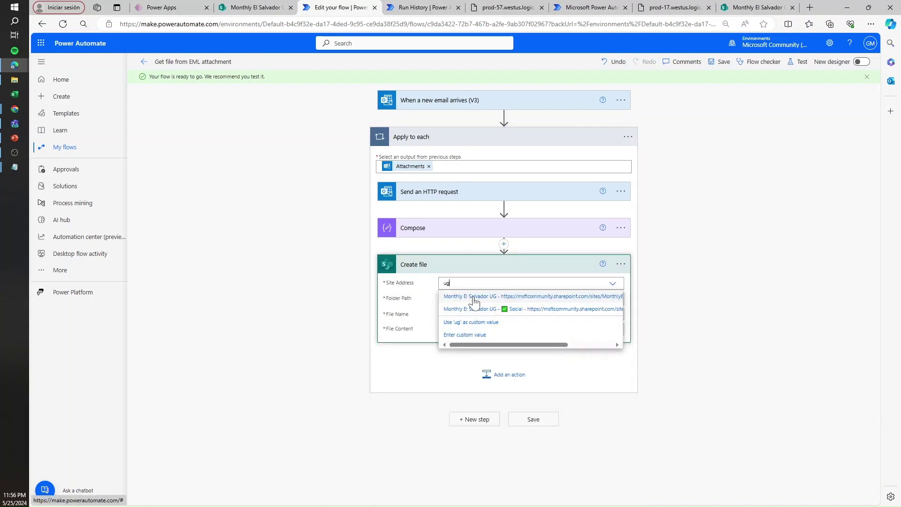
{"action": "left_click", "coordinate": [483, 301]}
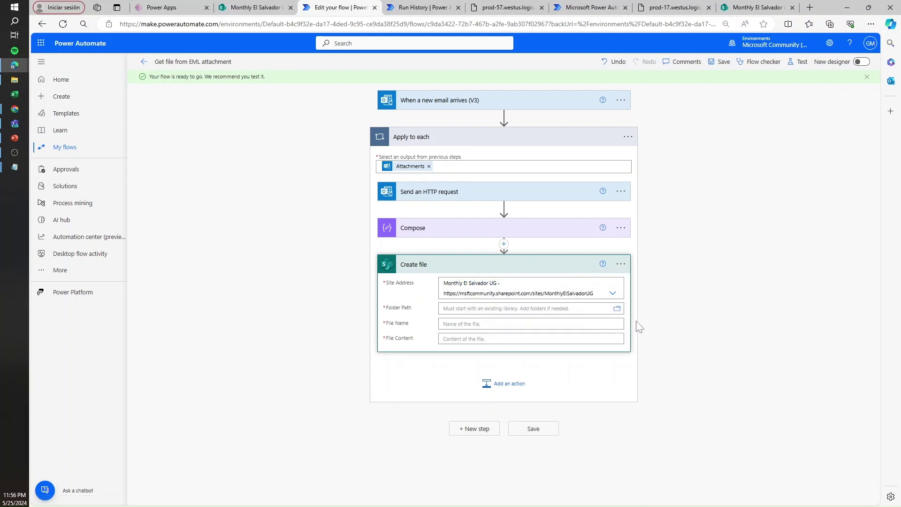
{"action": "left_click", "coordinate": [618, 310]}
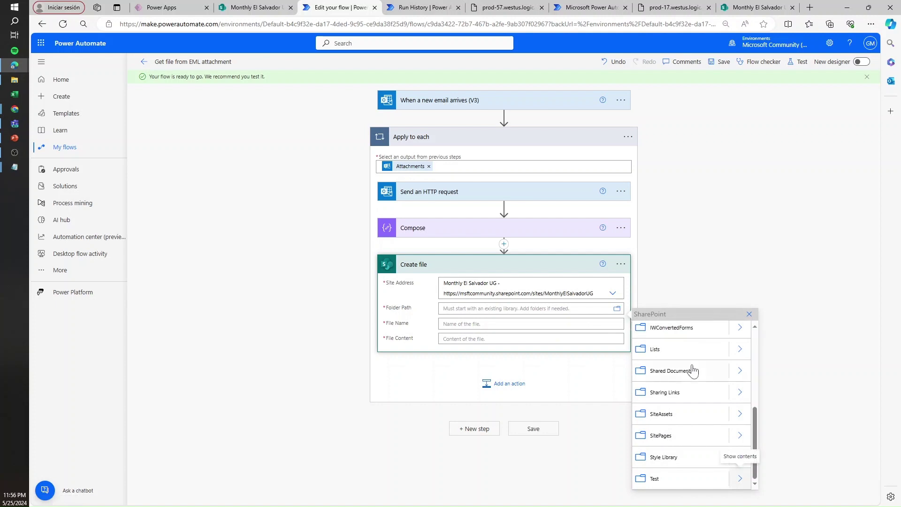
{"action": "left_click", "coordinate": [735, 373]}
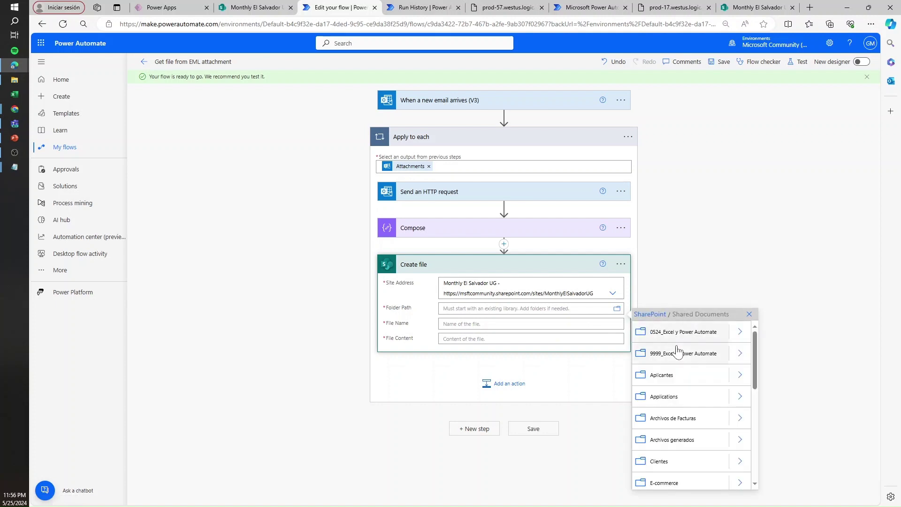
{"action": "scroll", "coordinate": [683, 400], "scroll_direction": "down", "scroll_amount": 2}
{"action": "scroll", "coordinate": [682, 399], "scroll_direction": "down", "scroll_amount": 2}
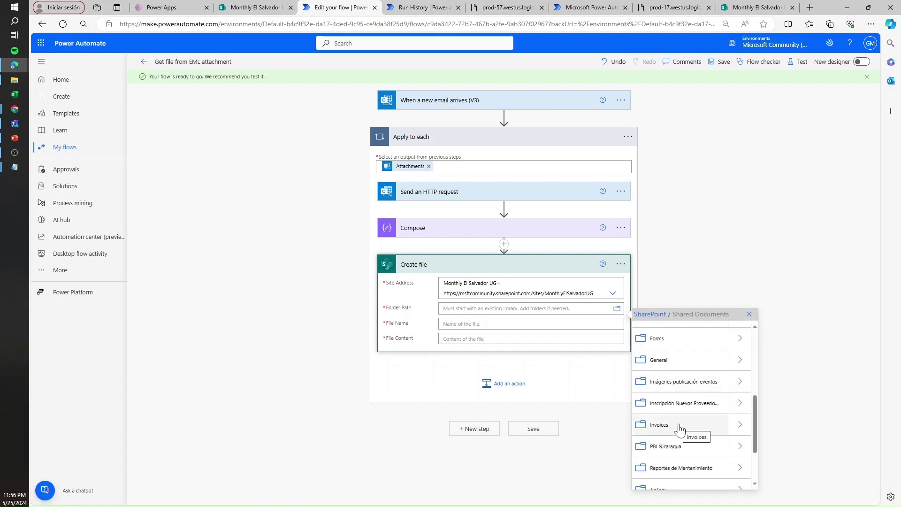
{"action": "left_click", "coordinate": [678, 428]}
Set File Name to Subject plus .pdf and File Content to the Compose Outputs
{"action": "left_click", "coordinate": [535, 324]}
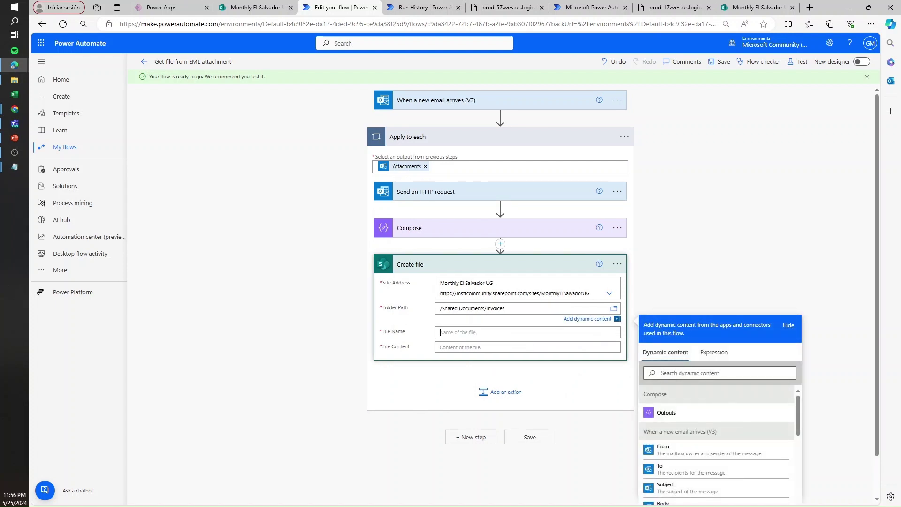
{"action": "left_click", "coordinate": [674, 389]}
{"action": "type", "text": "s"}
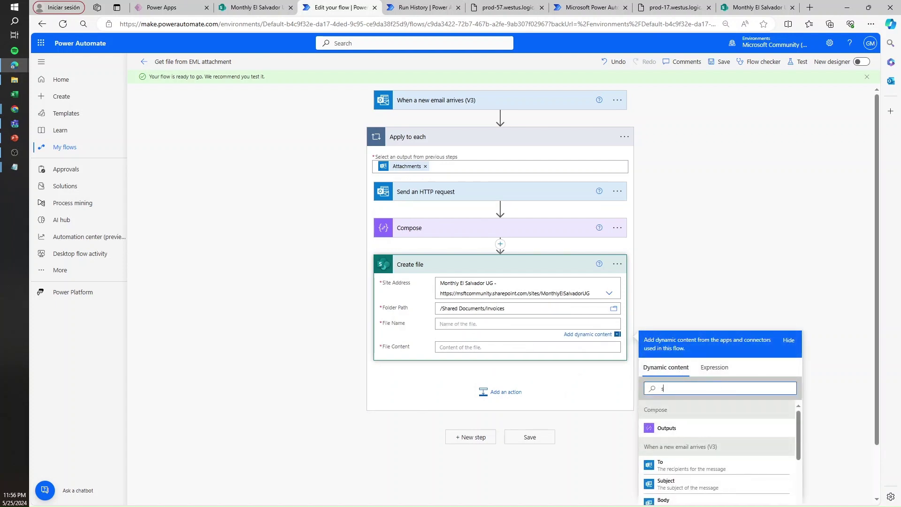
{"action": "type", "text": "ub"}
{"action": "left_click", "coordinate": [679, 429]}
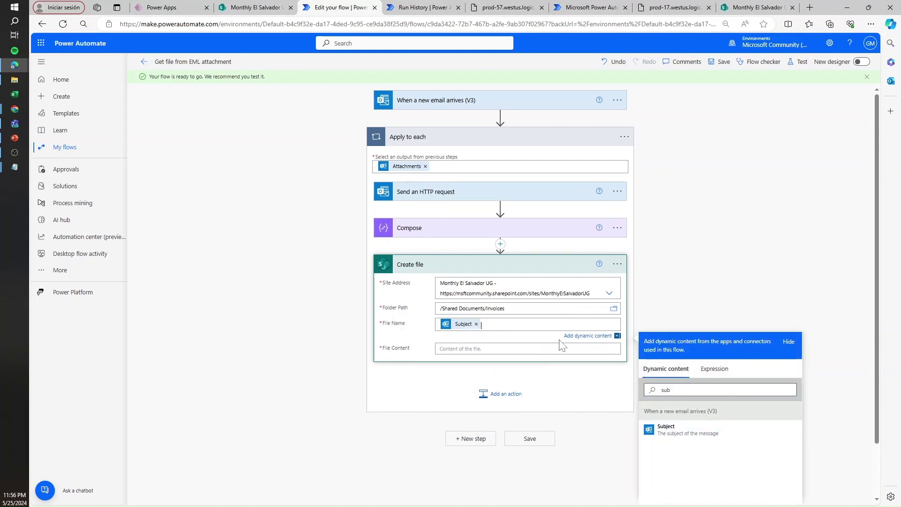
{"action": "type", "text": ".pdf"}
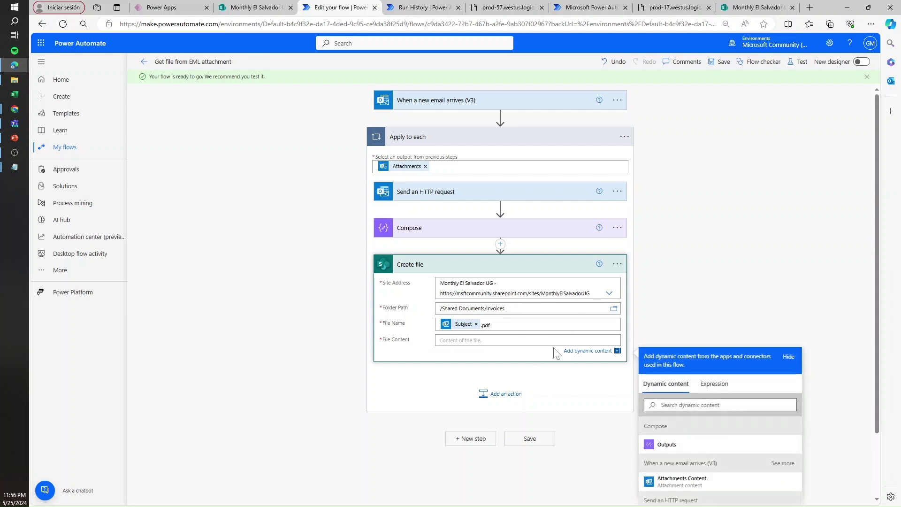
{"action": "scroll", "coordinate": [668, 334], "scroll_direction": "down", "scroll_amount": 1}
{"action": "left_click", "coordinate": [666, 399]}
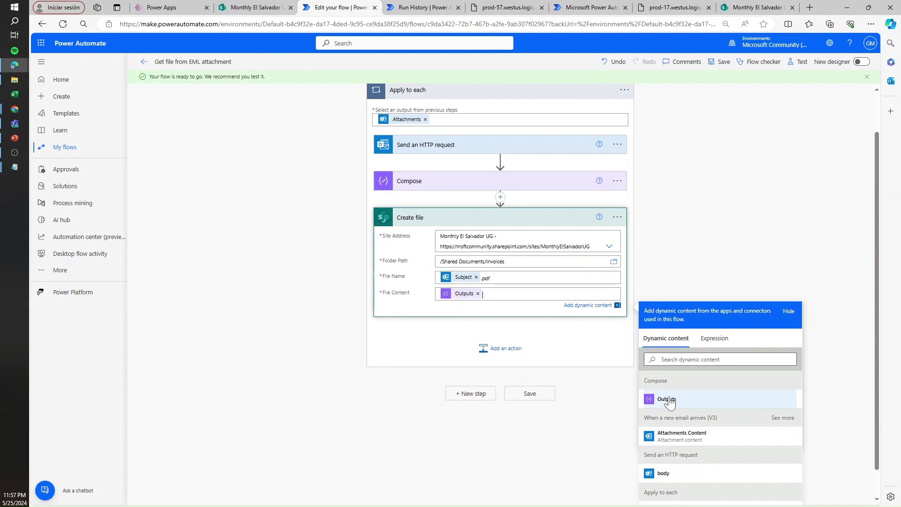
Save the flow, confirm Your invoice INV-0017.pdf was created, and open the Documents library
{"action": "left_click", "coordinate": [716, 65]}
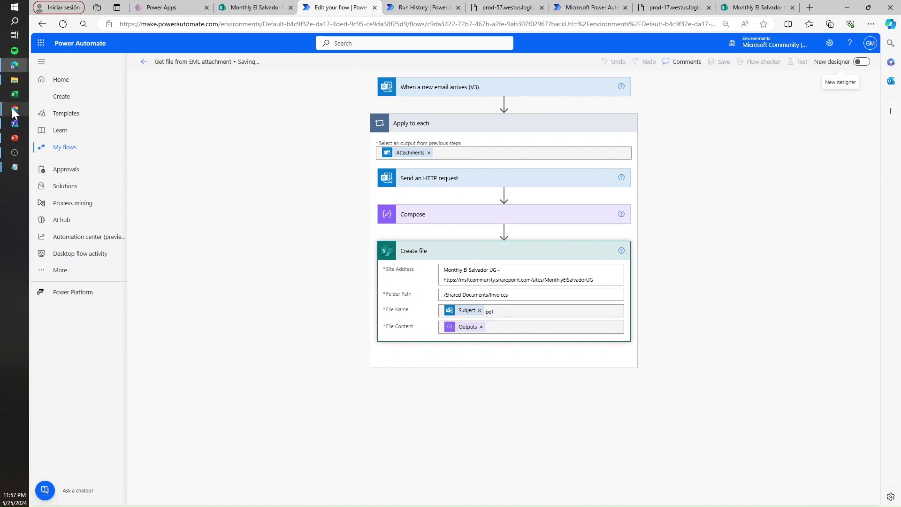
{"action": "mouse_move", "coordinate": [12, 110]}
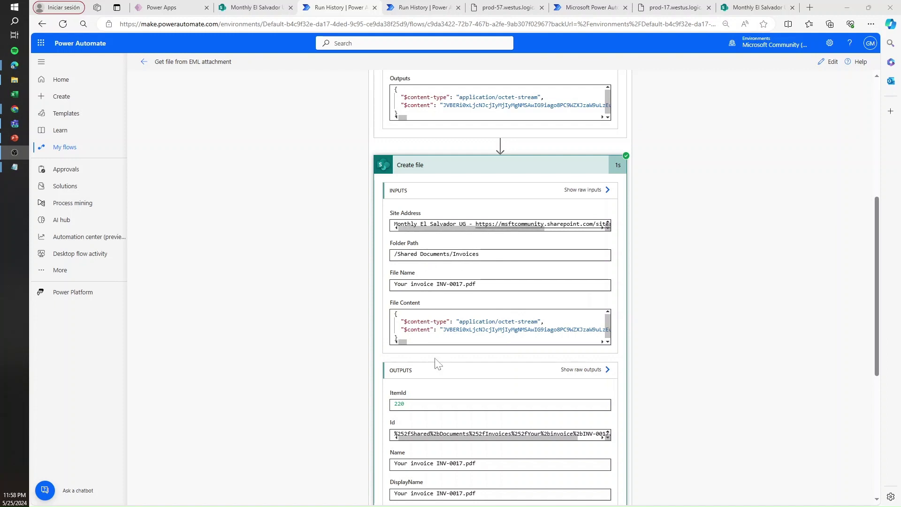
{"action": "left_click", "coordinate": [474, 225]}
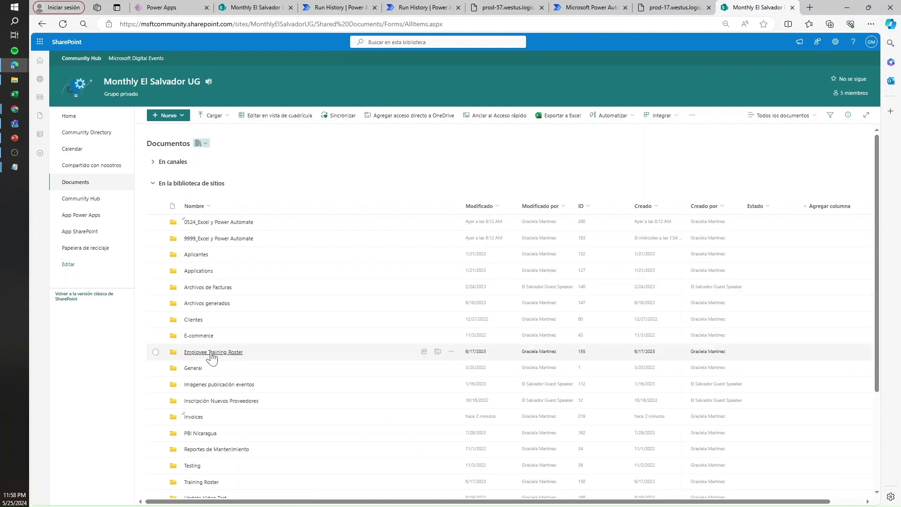
Open Your invoice INV-0017.pdf from the Invoices folder in SharePoint
{"action": "left_click", "coordinate": [200, 418]}
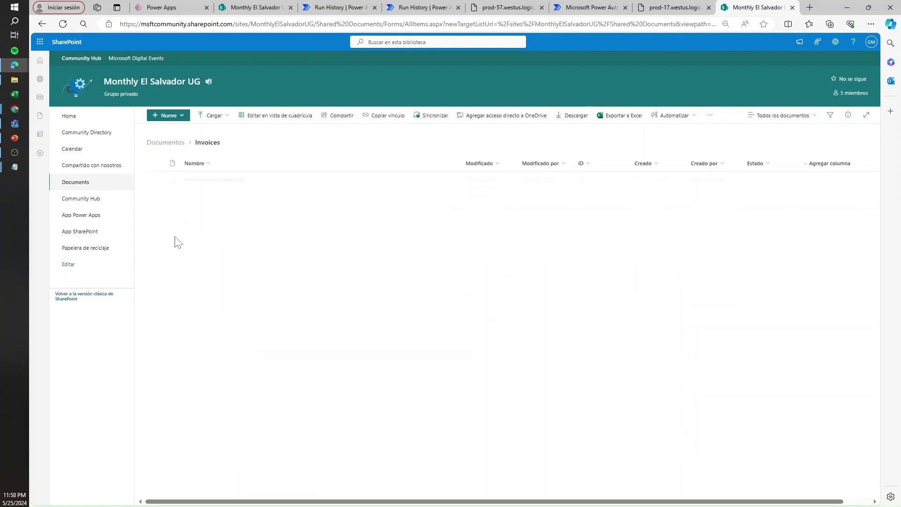
{"action": "left_click", "coordinate": [218, 184]}
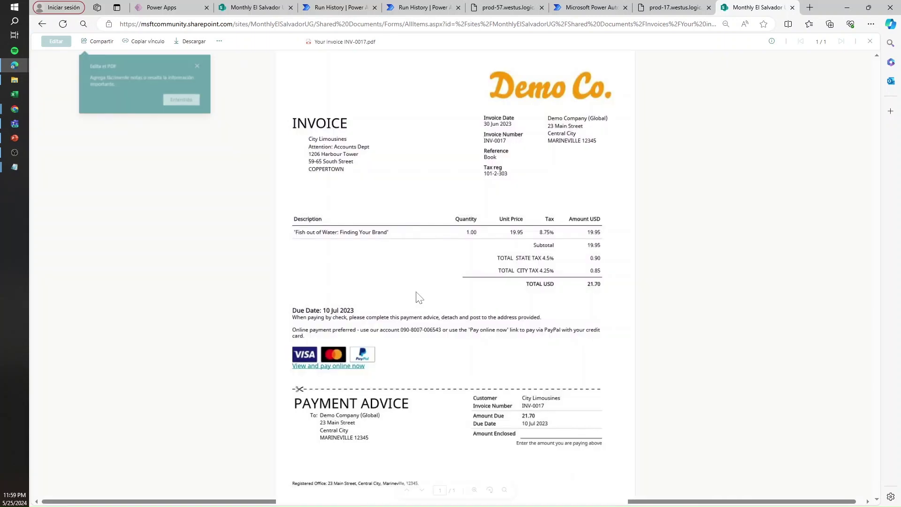
{"action": "left_click", "coordinate": [202, 64]}
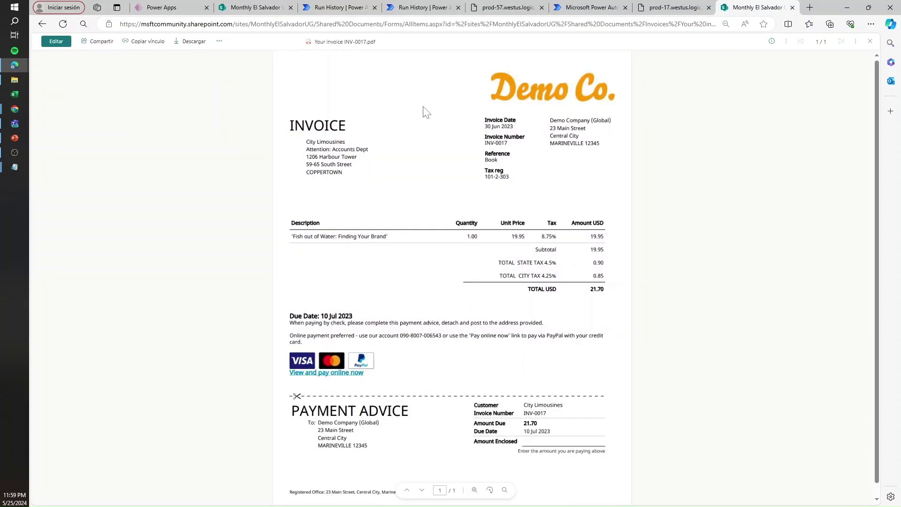
Compare it with the PDF inside the latest email's .eml attachment in Outlook
{"action": "mouse_move", "coordinate": [6, 71]}
{"action": "left_click", "coordinate": [84, 123]}
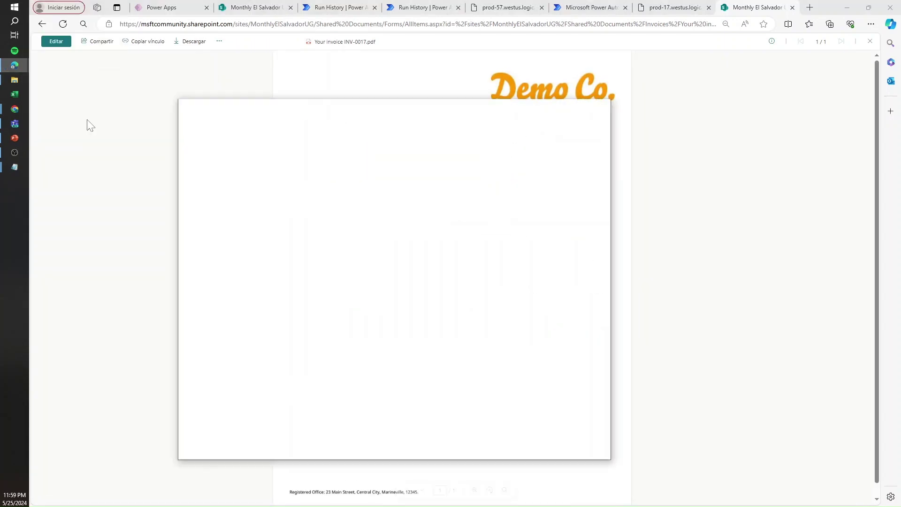
{"action": "left_click", "coordinate": [299, 276]}
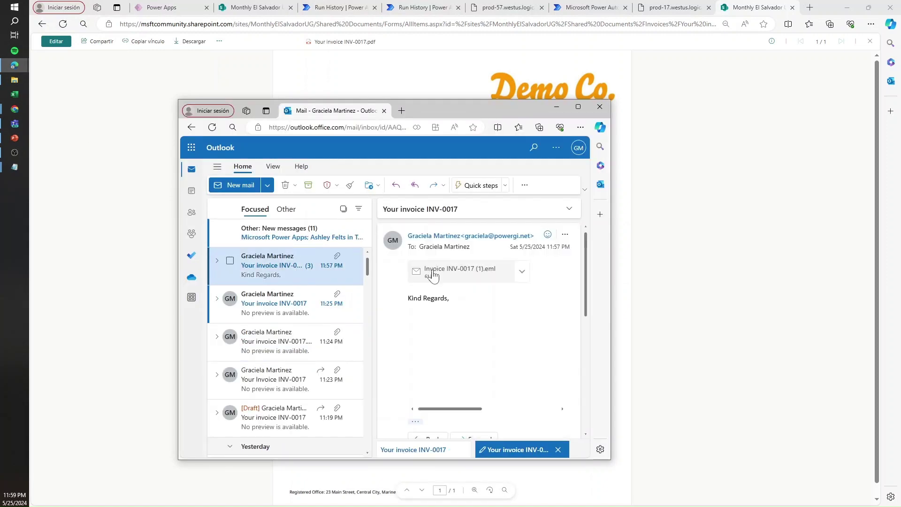
{"action": "left_click", "coordinate": [434, 276]}
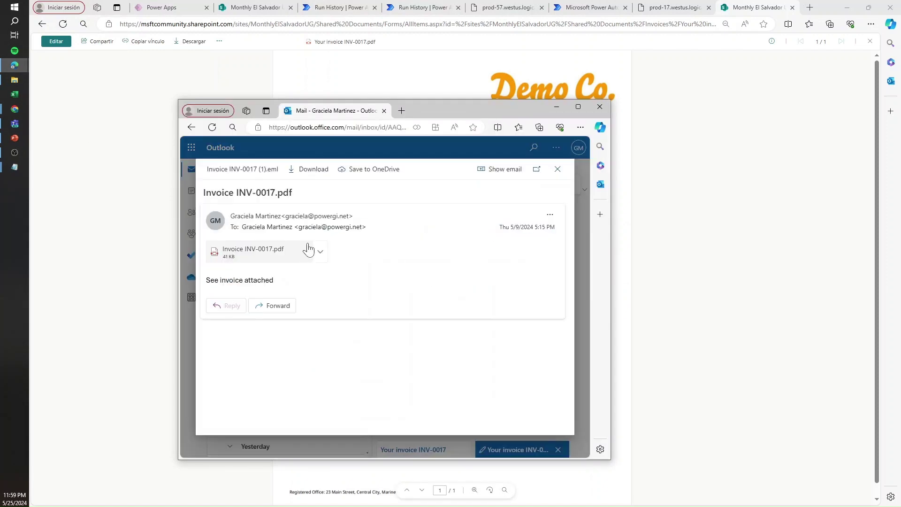
{"action": "left_click", "coordinate": [308, 250]}
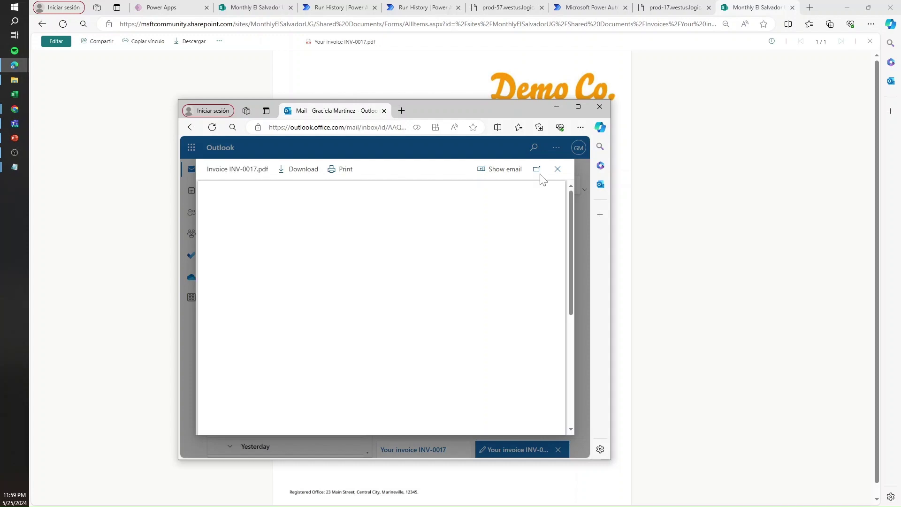
{"action": "left_click", "coordinate": [683, 137]}
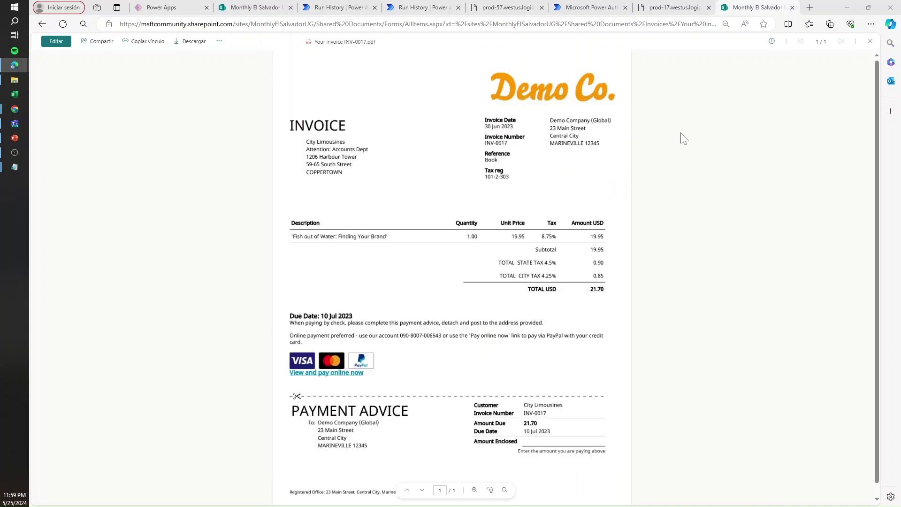
{"action": "left_click", "coordinate": [325, 6]}
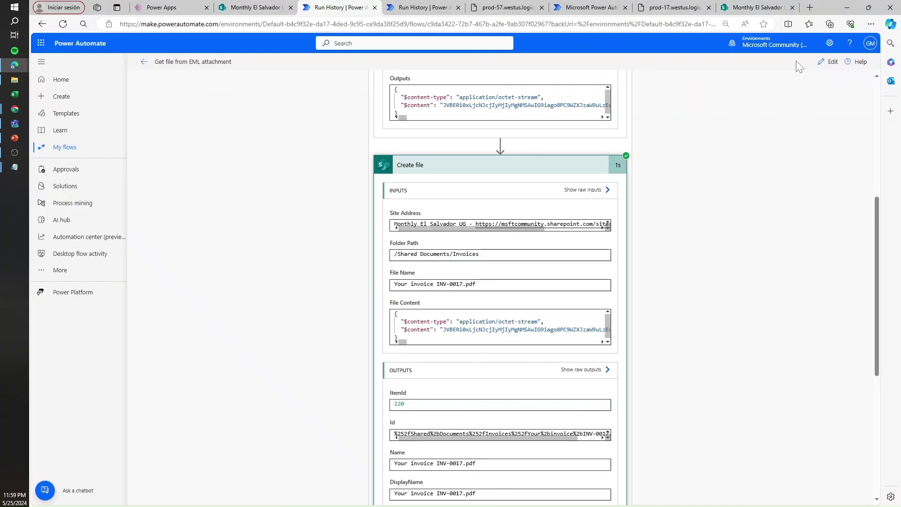
Add a Condition and move HTTP request, Compose and Create file into its If yes branch
{"action": "left_click", "coordinate": [829, 66]}
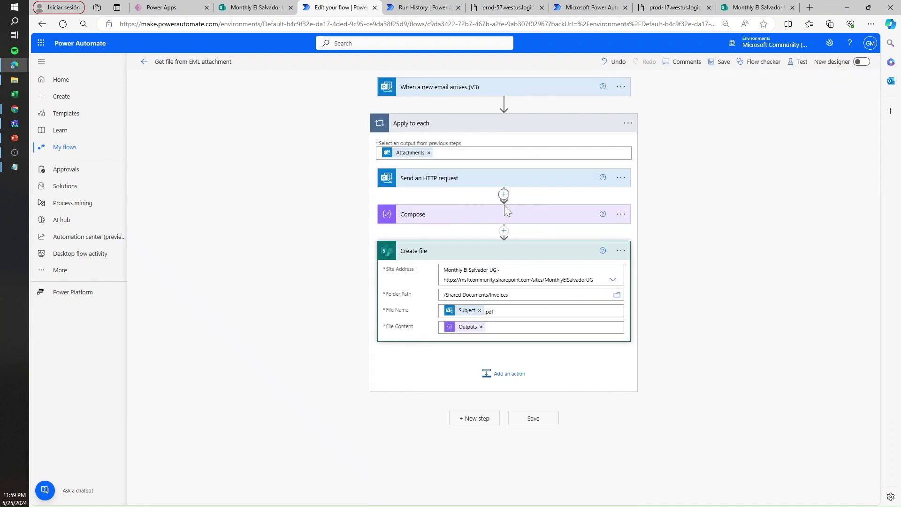
{"action": "left_click", "coordinate": [503, 194]}
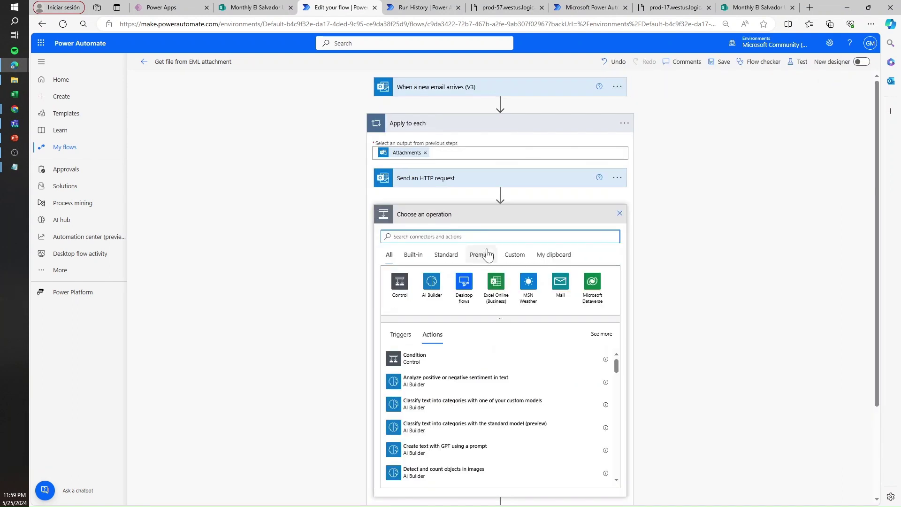
{"action": "left_click", "coordinate": [415, 358]}
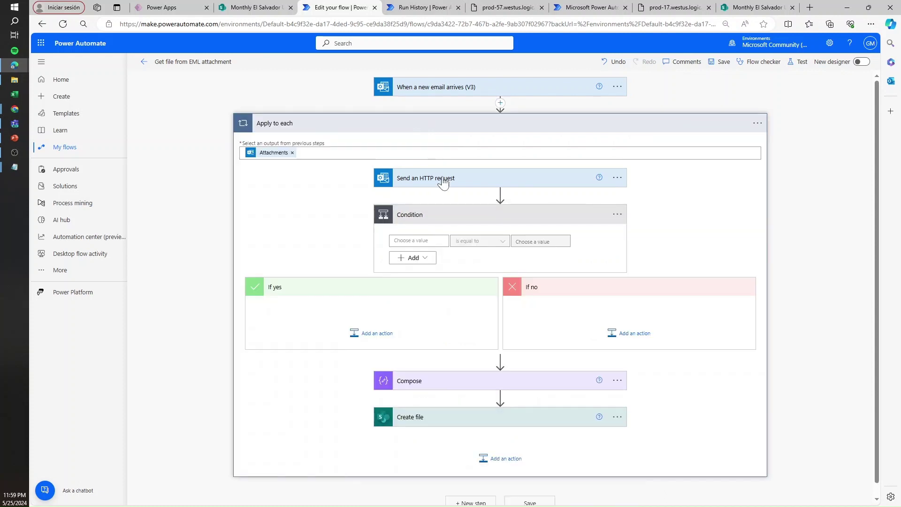
{"action": "left_click_drag", "start_coordinate": [443, 182], "coordinate": [364, 323]}
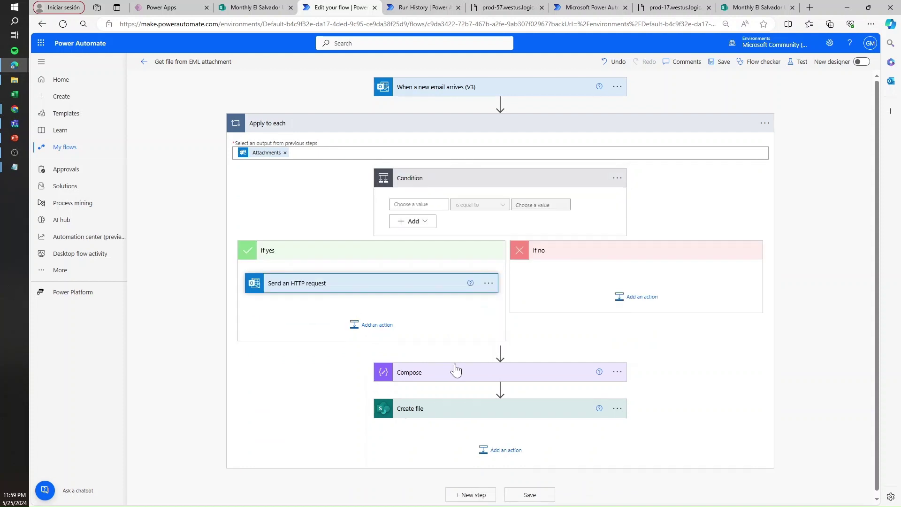
{"action": "left_click_drag", "start_coordinate": [455, 371], "coordinate": [365, 308]}
{"action": "left_click_drag", "start_coordinate": [483, 411], "coordinate": [368, 349]}
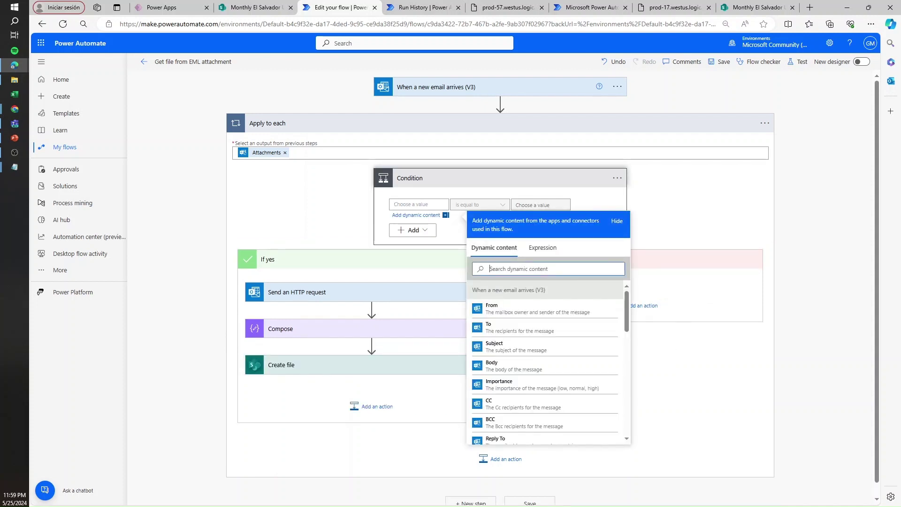
Make the condition check the attachment name ends with .eml, and save the flow
{"action": "type", "text": "attac"}
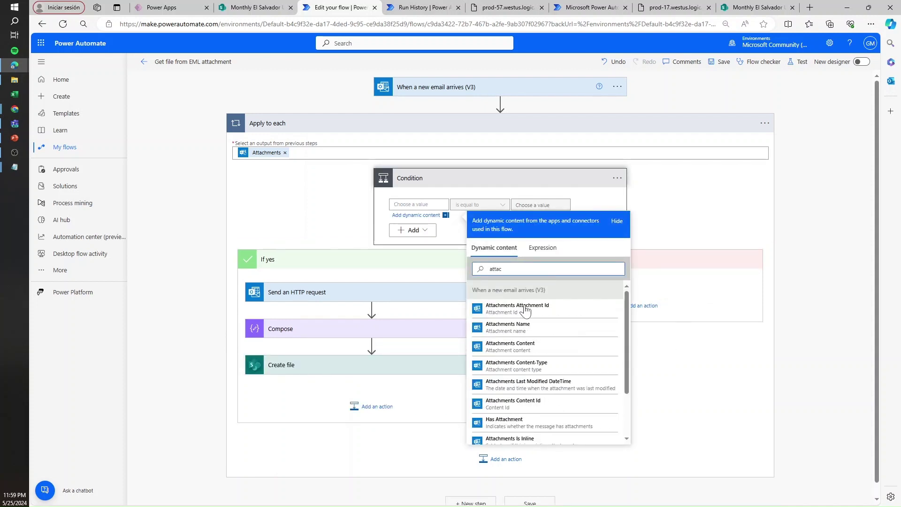
{"action": "left_click", "coordinate": [522, 324]}
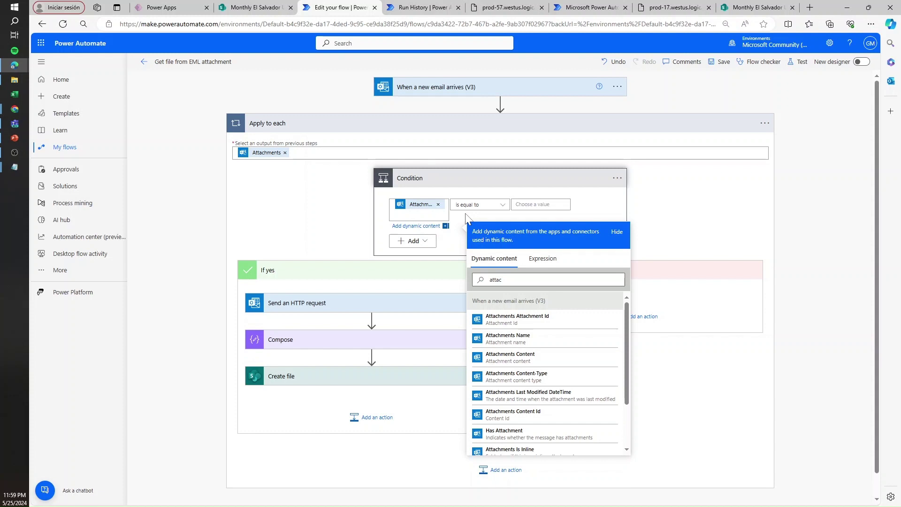
{"action": "left_click", "coordinate": [521, 205]}
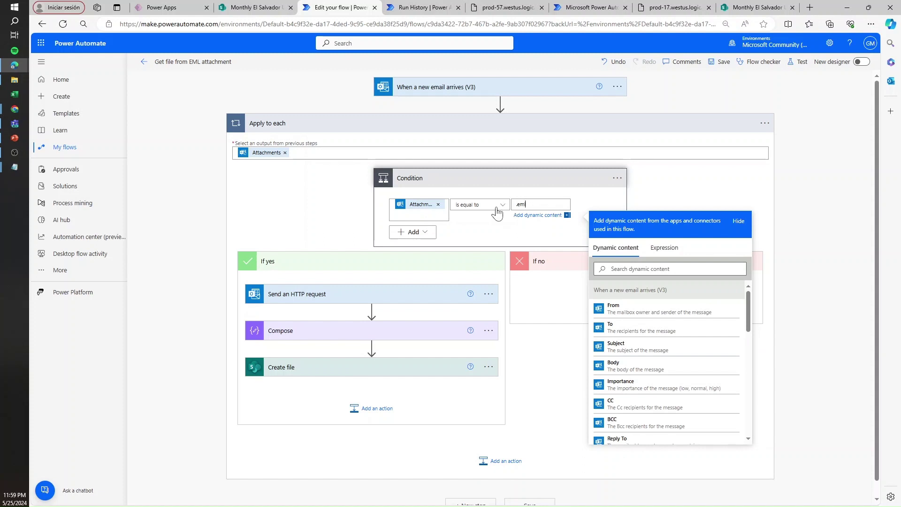
{"action": "type", "text": "l"}
{"action": "left_click", "coordinate": [484, 205]}
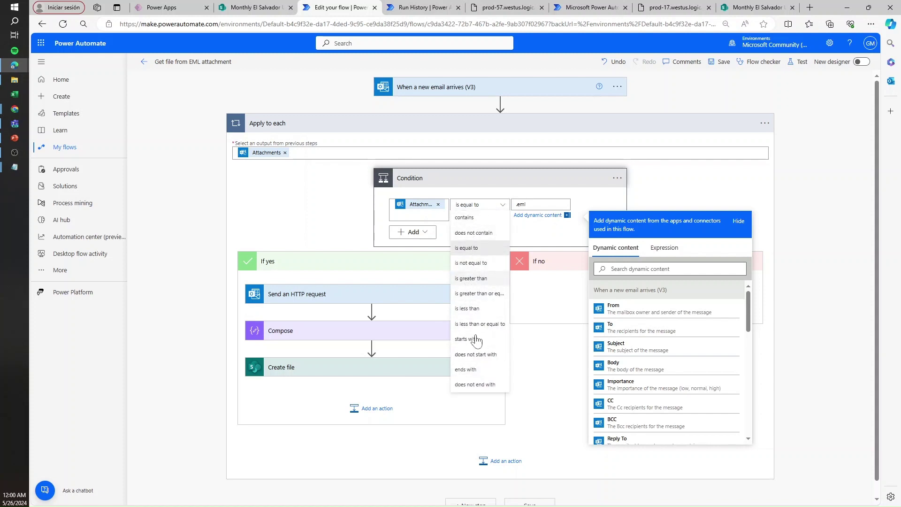
{"action": "left_click", "coordinate": [469, 369]}
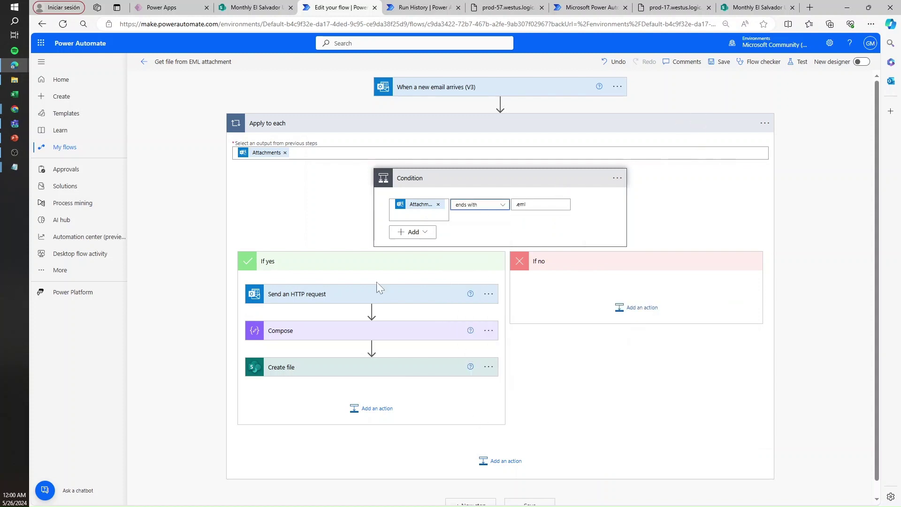
{"action": "left_click", "coordinate": [721, 62]}
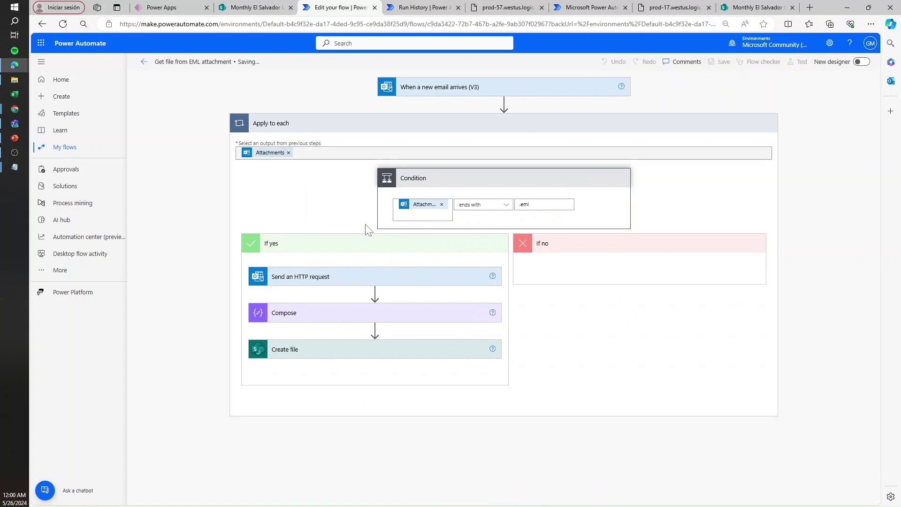